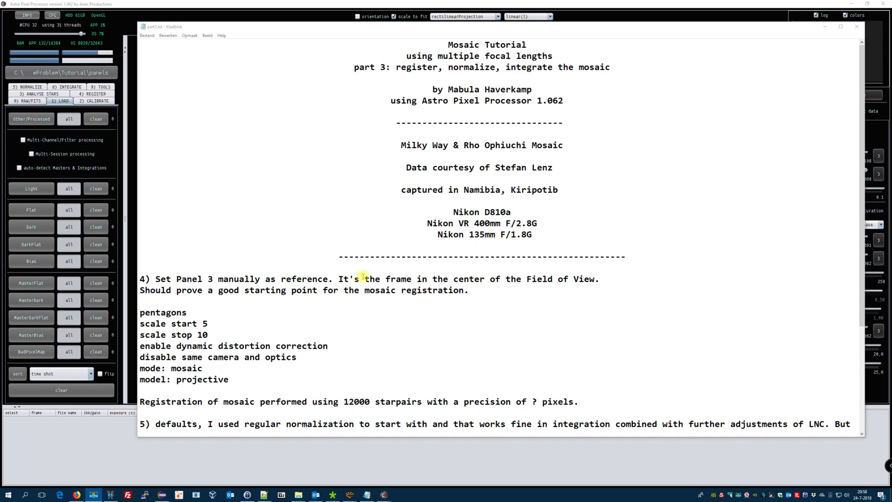
Read through the tutorial notes on registering, normalizing and integrating the mosaic.
scroll(363, 277, down, 1)
scroll(363, 276, down, 2)
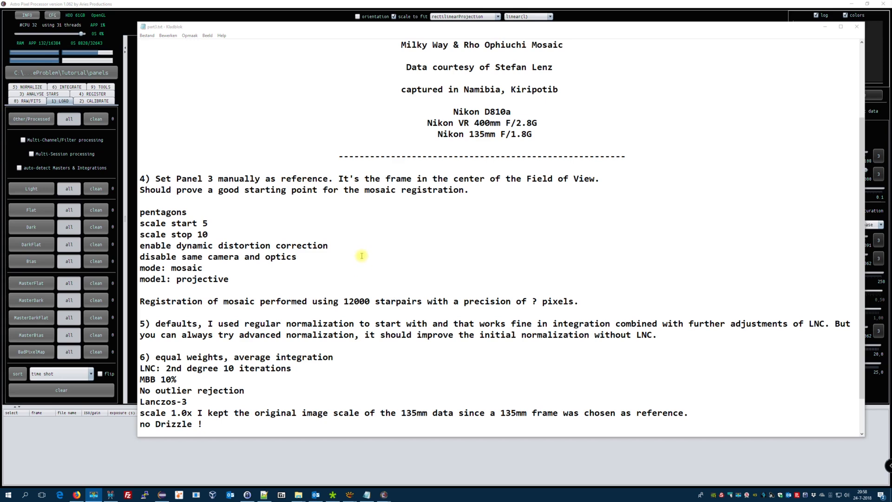
scroll(362, 255, down, 1)
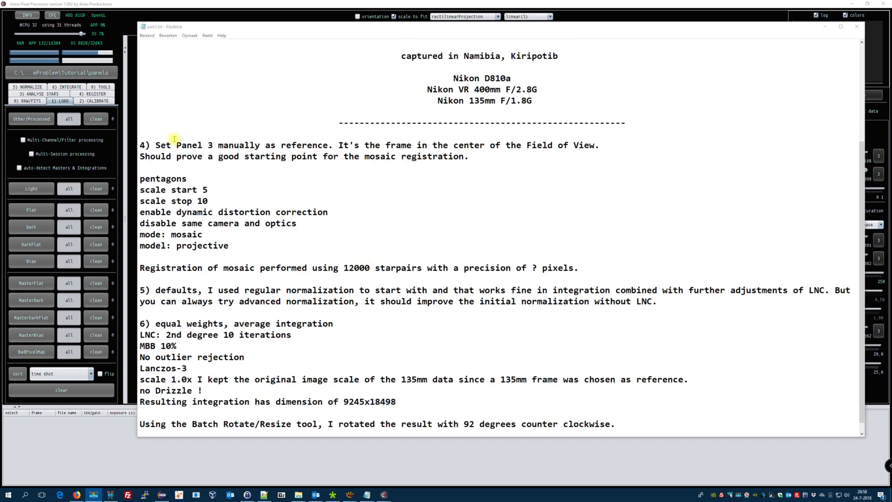
Switch to Astro Pixel Processor and set the tutorial's panels folder as the working directory.
click(132, 4)
click(60, 72)
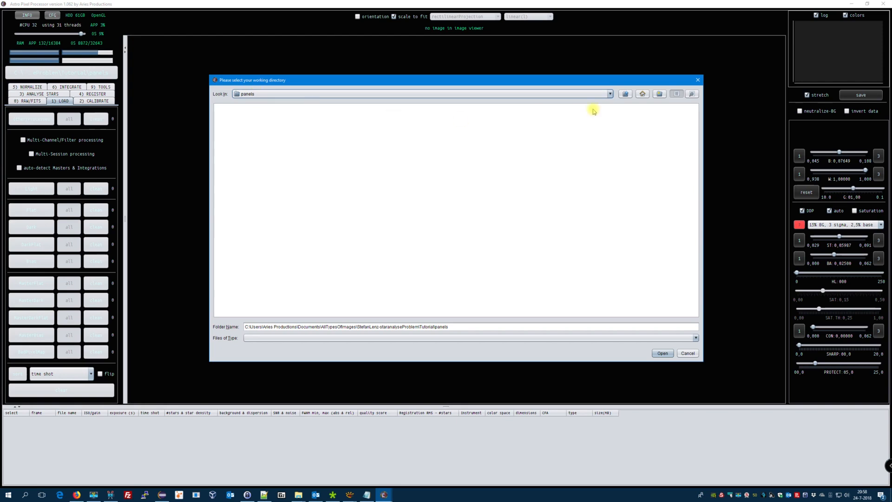
click(625, 94)
double_click(229, 120)
click(663, 353)
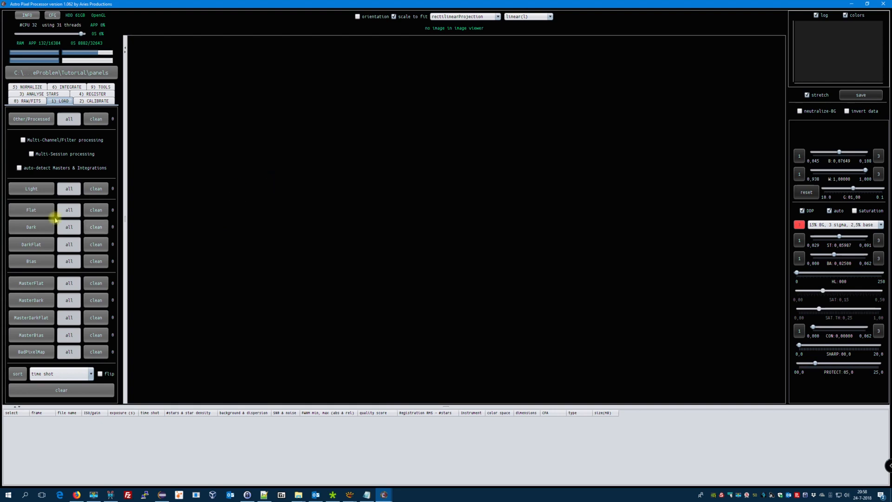
Load all the panel FITS files, from panel-135mm-1.fits to panel-400mm-11.fits, as light frames.
click(16, 188)
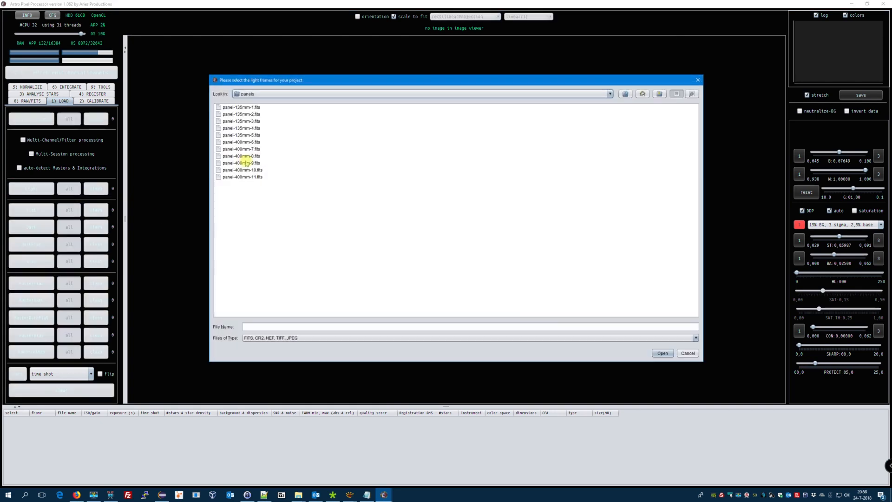
click(247, 106)
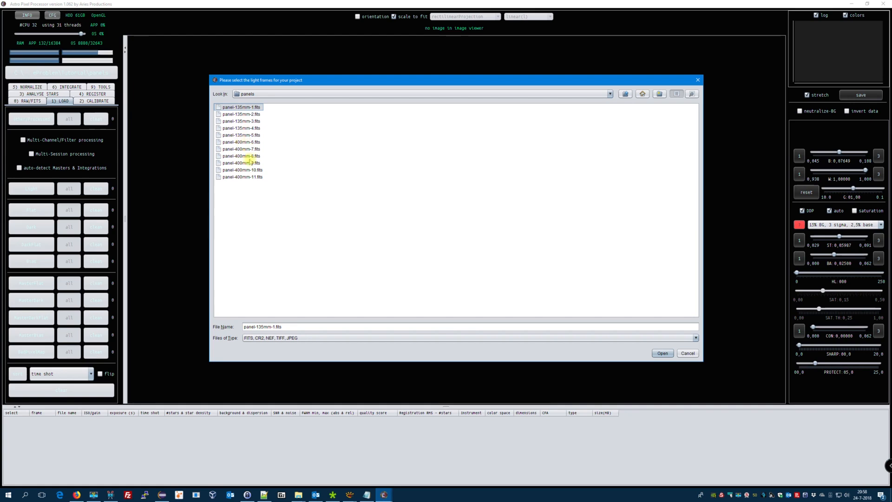
shift+click(246, 177)
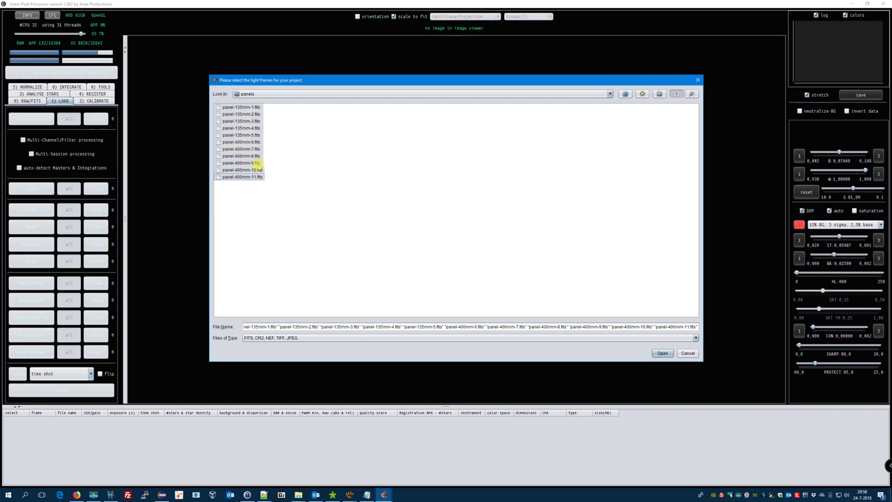
click(664, 354)
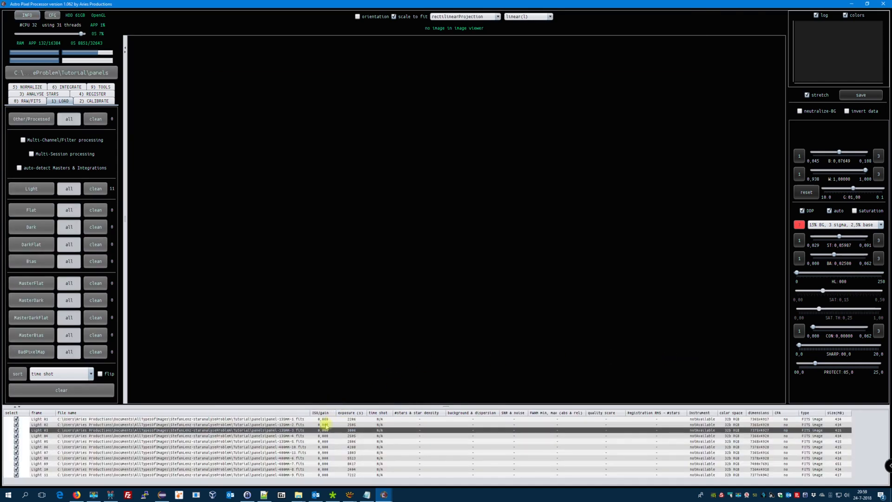
View the 135mm panels 3, 1 and 5 and the 400mm panels 6 and 8 one after another.
double_click(307, 430)
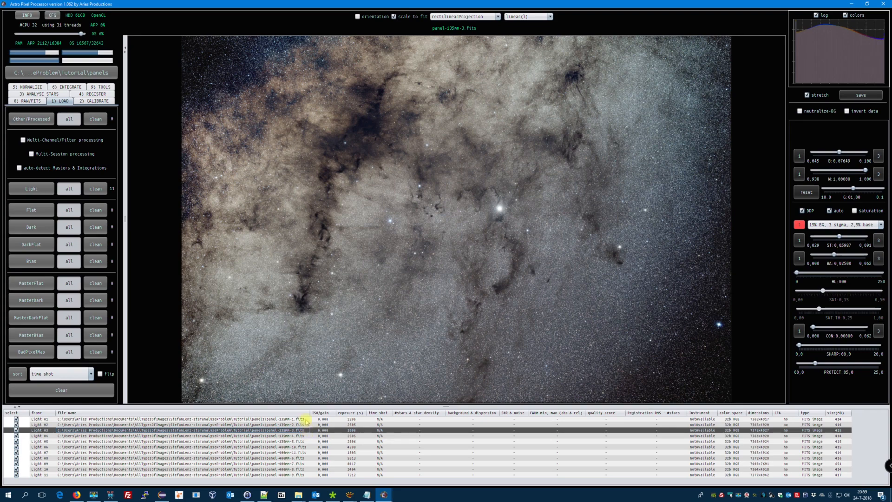
click(307, 419)
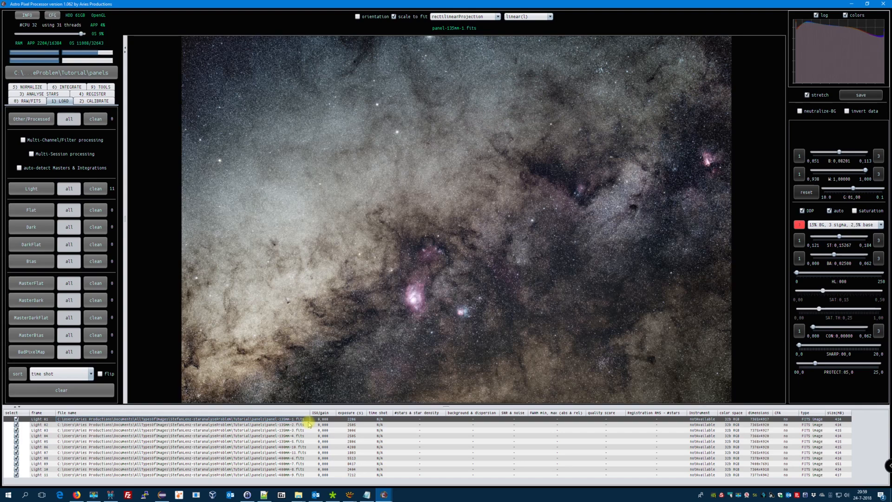
click(296, 441)
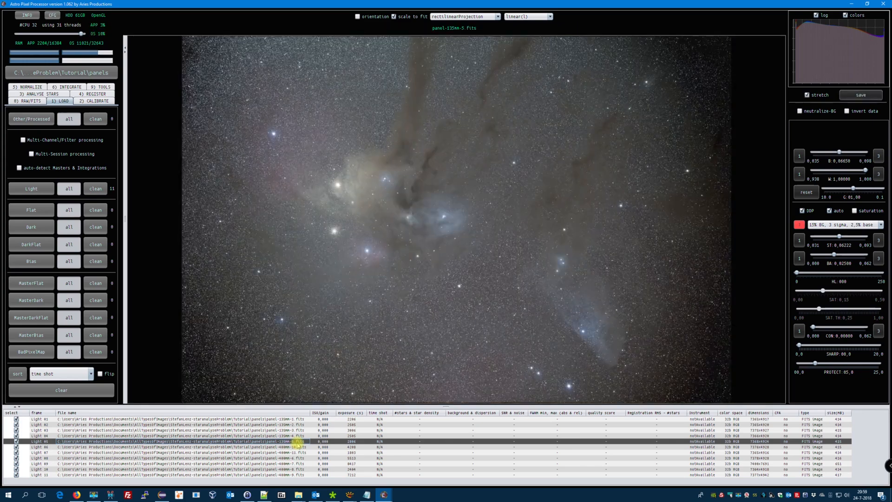
click(302, 459)
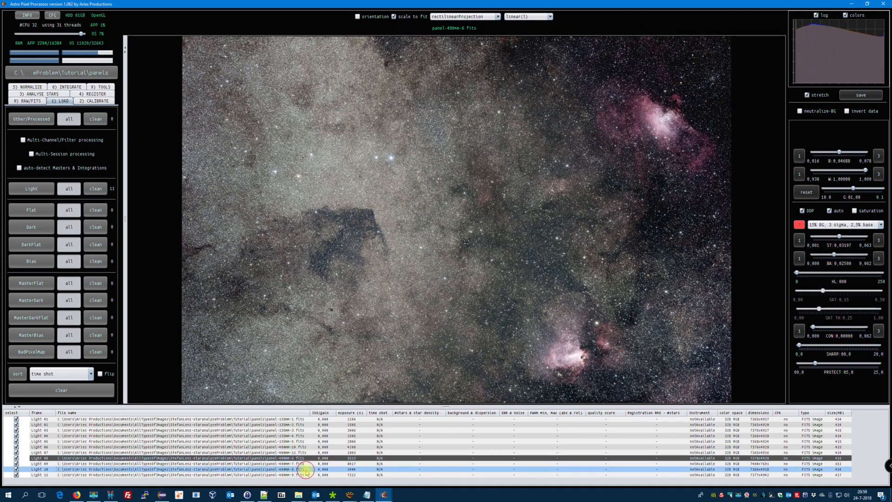
click(305, 470)
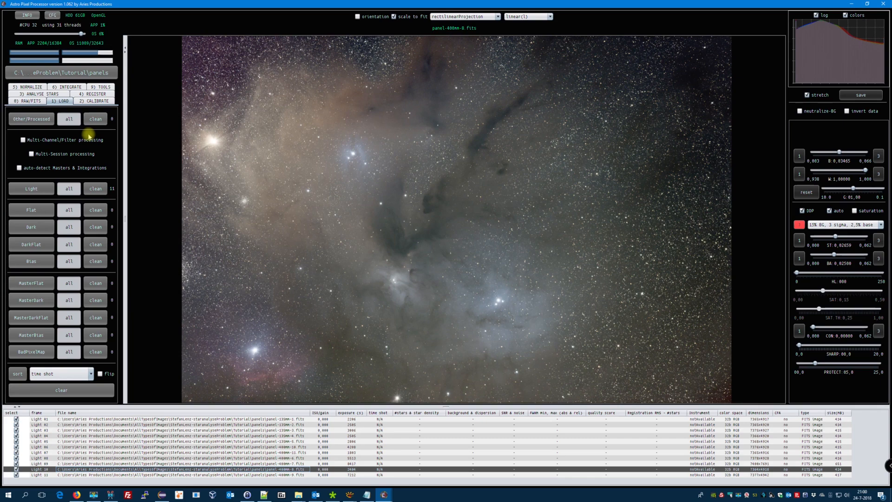
Choose a minimum star size of 6 for the star analysis.
click(39, 94)
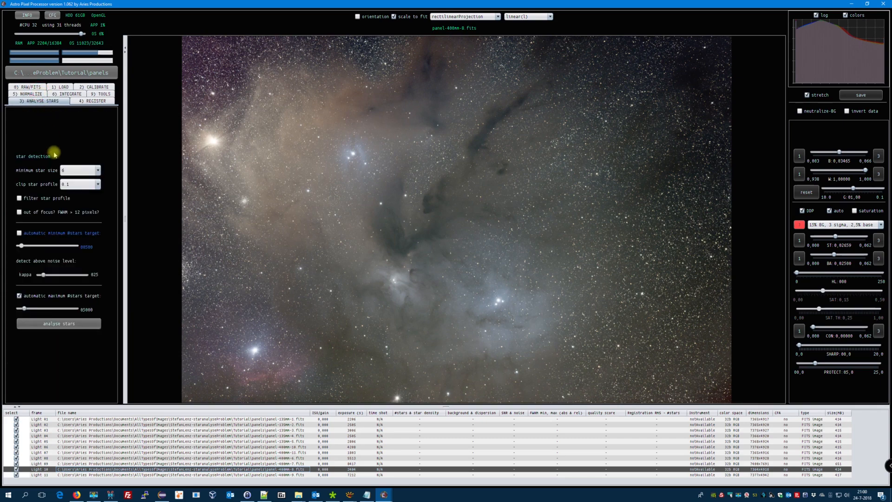
mouse_move(53, 204)
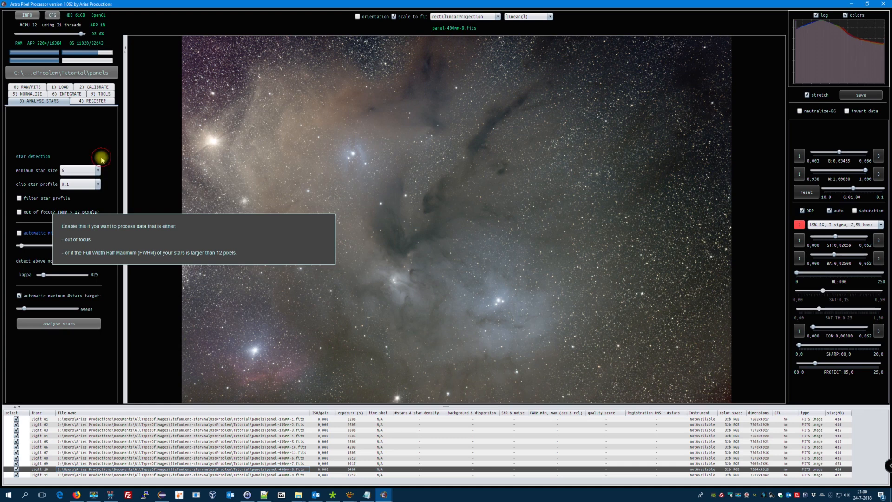
click(74, 172)
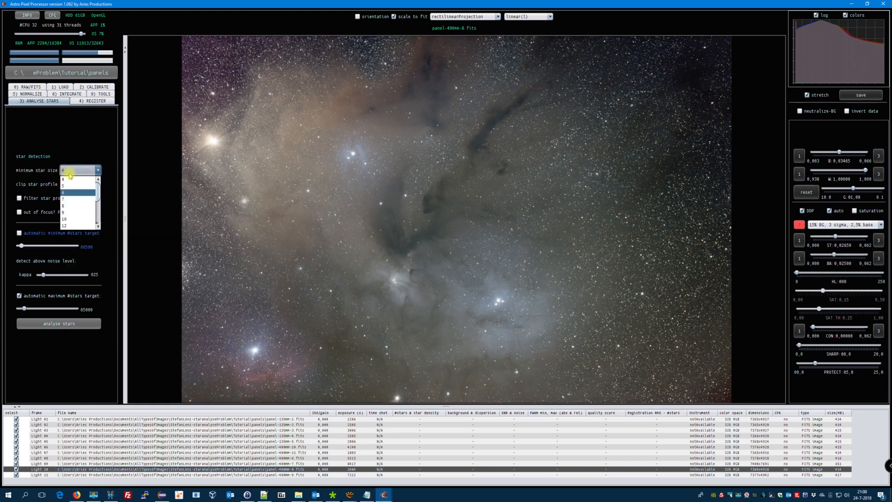
click(66, 193)
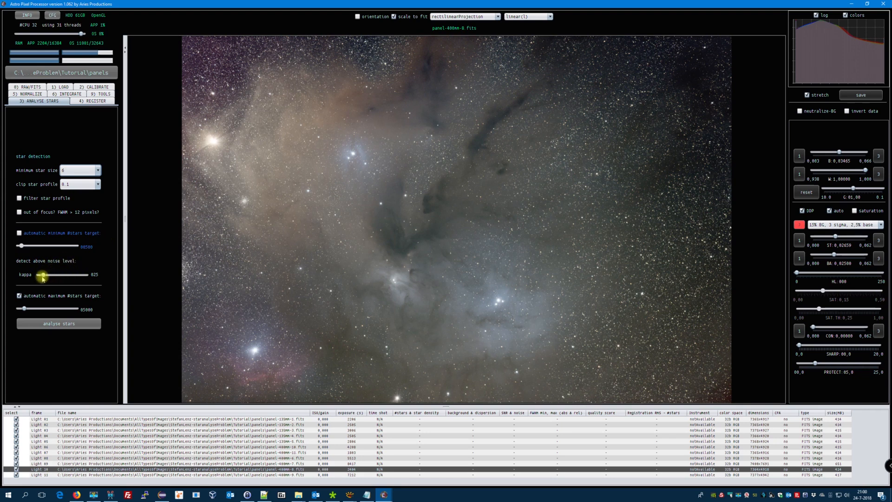
Inspect the star map of panel-400mm-8 up close, and run the star analysis on all loaded light frames.
mouse_move(44, 276)
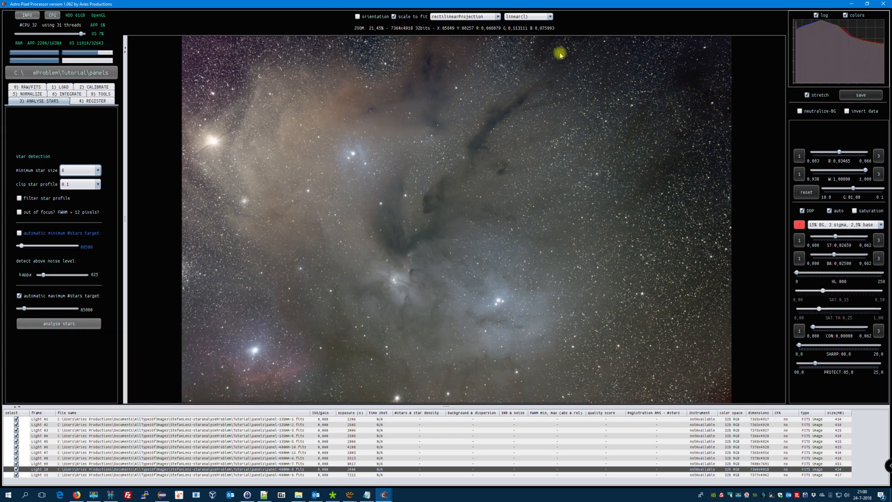
click(526, 17)
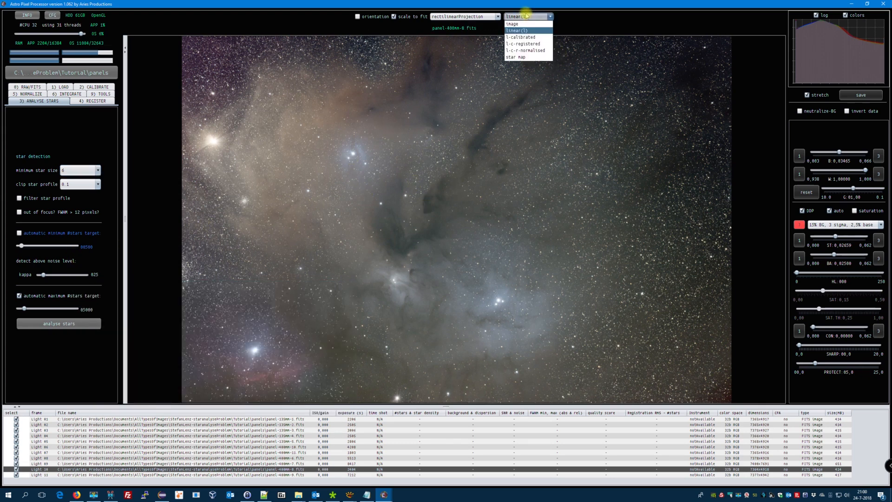
click(526, 57)
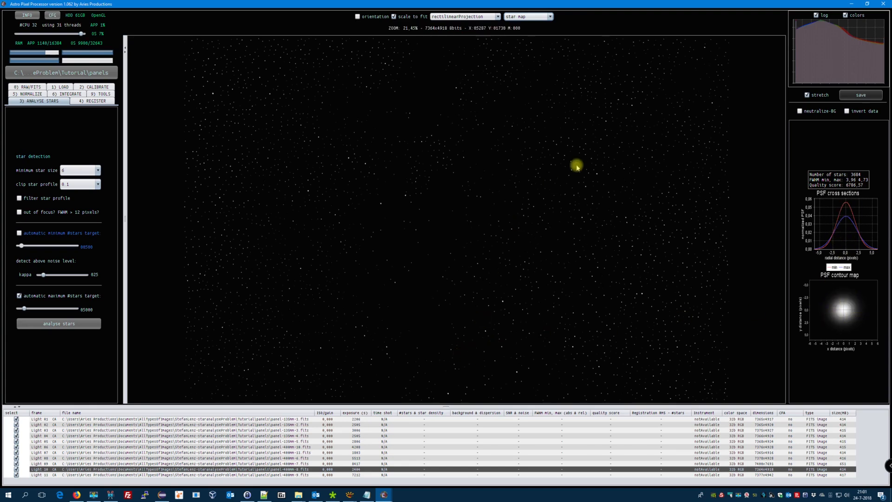
scroll(577, 167, up, 6)
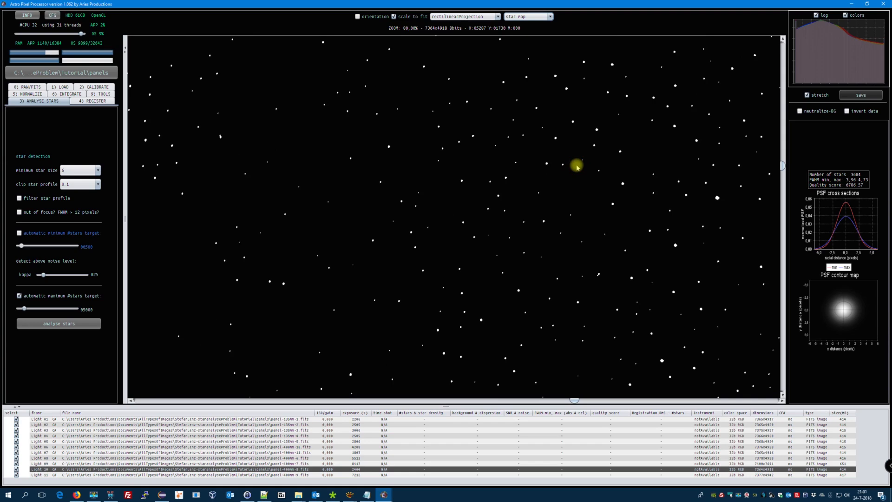
scroll(576, 166, down, 6)
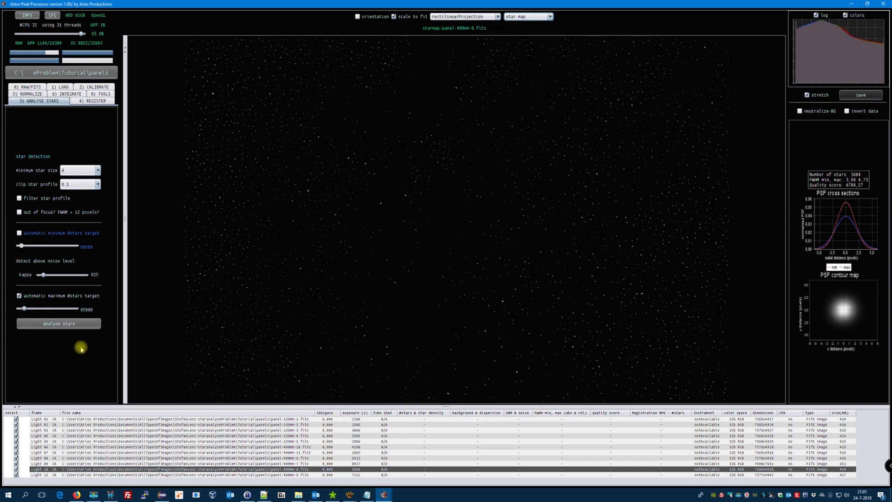
click(65, 324)
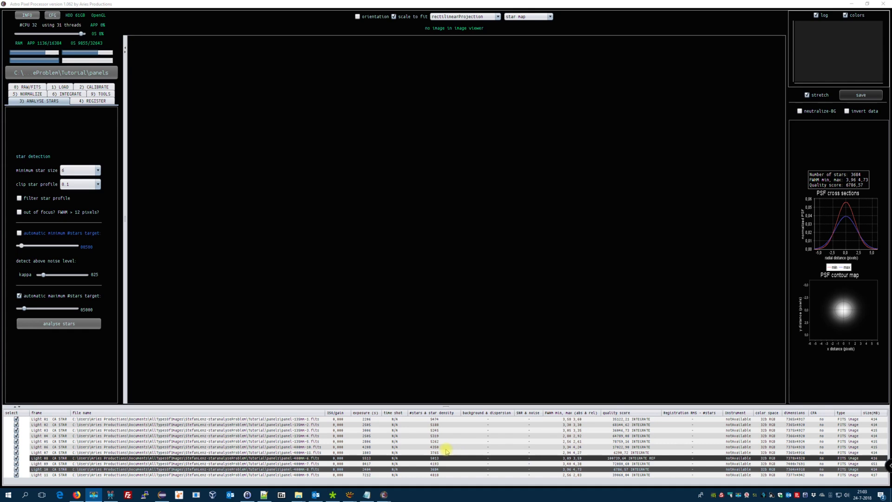
Compare the registration settings for descriptors, scales, distortion correction, mode and model with section 4 of the tutorial notes.
click(93, 103)
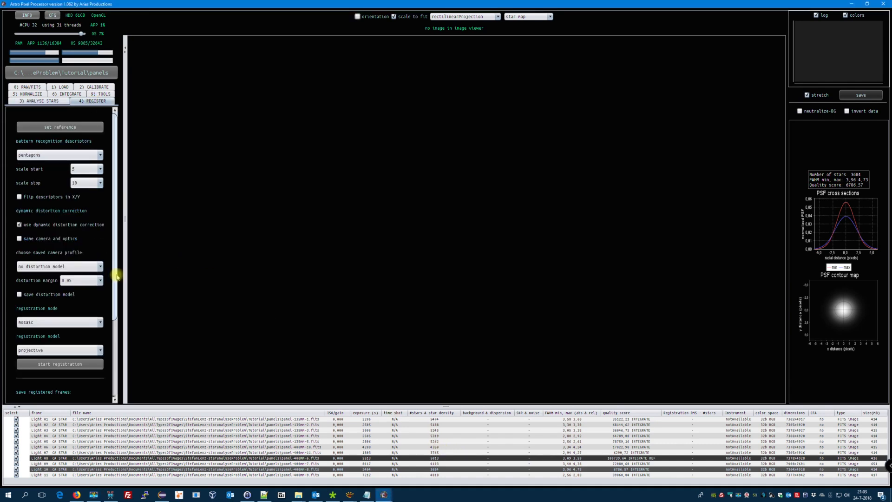
click(367, 495)
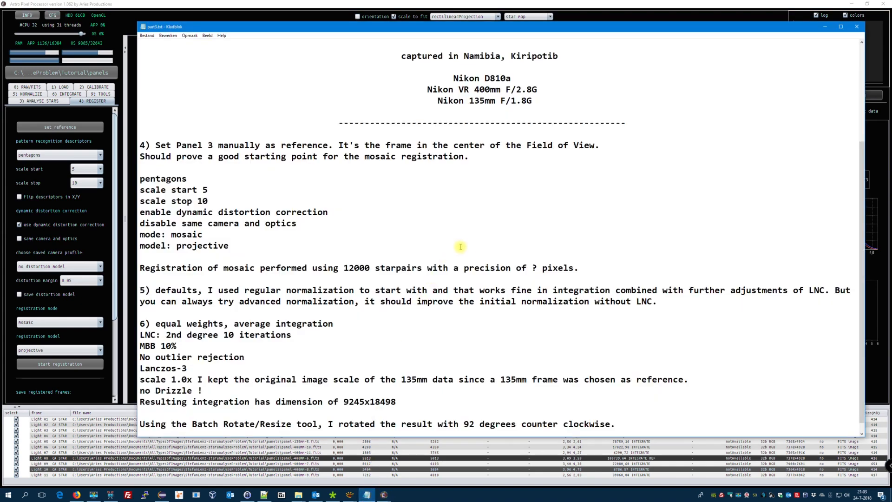
scroll(450, 240, up, 2)
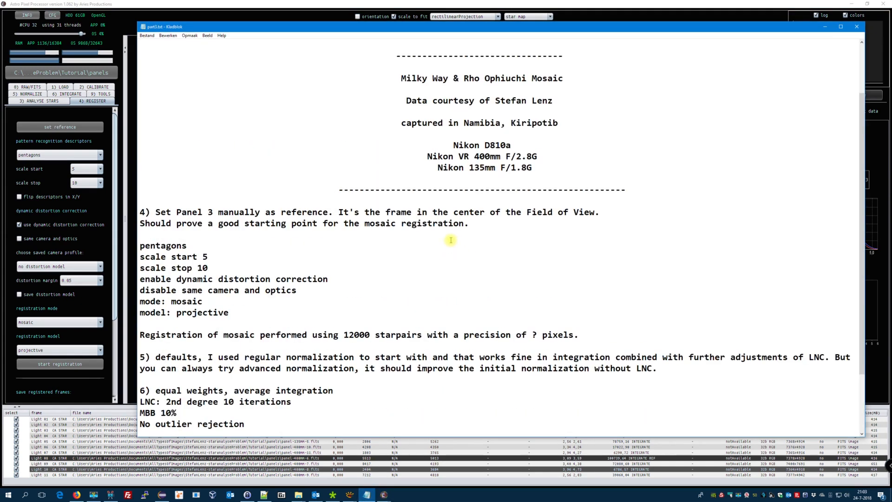
scroll(451, 239, down, 2)
scroll(451, 240, down, 1)
scroll(450, 240, up, 6)
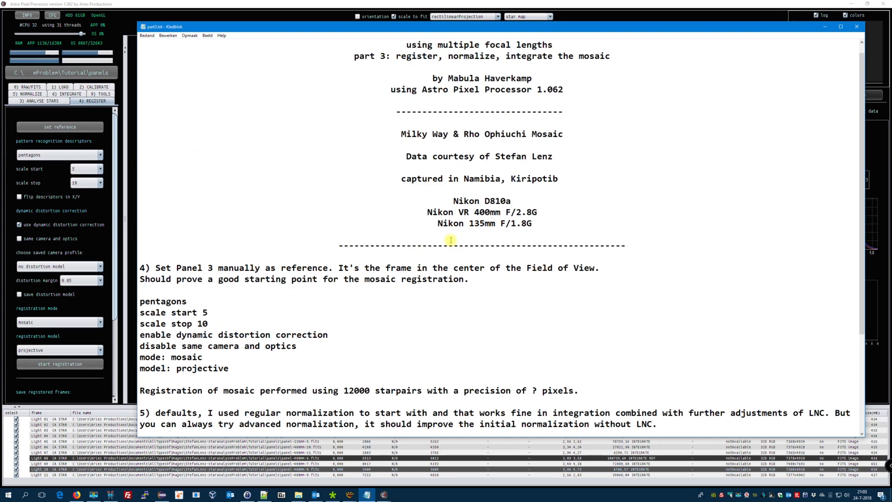
scroll(450, 240, down, 4)
scroll(451, 239, down, 1)
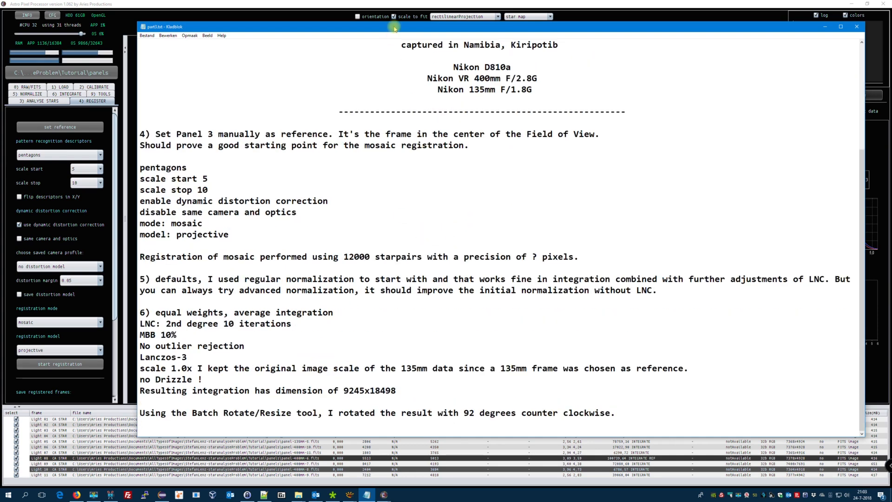
mouse_move(393, 30)
mouse_down()
mouse_move(408, 30)
mouse_move(388, 27)
mouse_up()
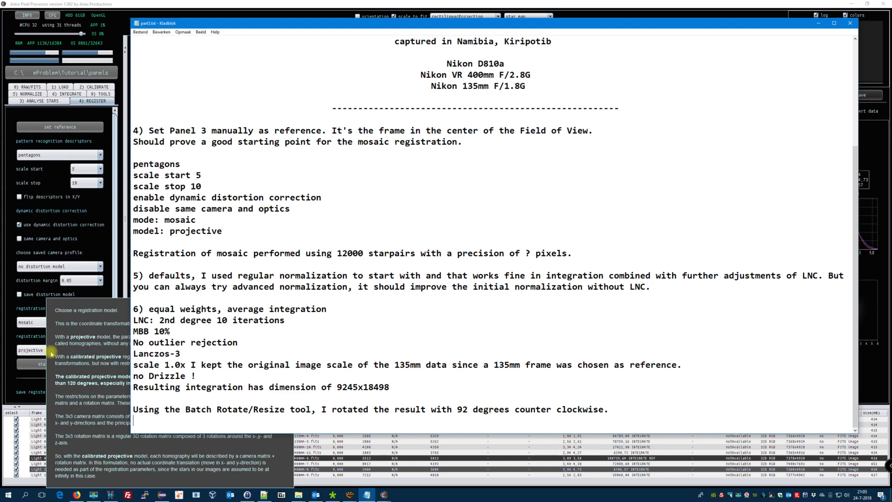
click(95, 254)
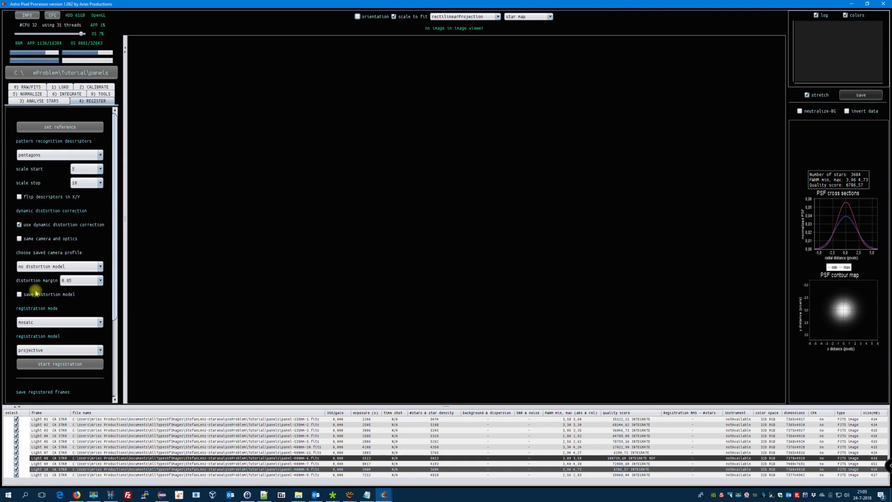
Start the mosaic registration with the automatically chosen reference frame and cancel it.
click(81, 365)
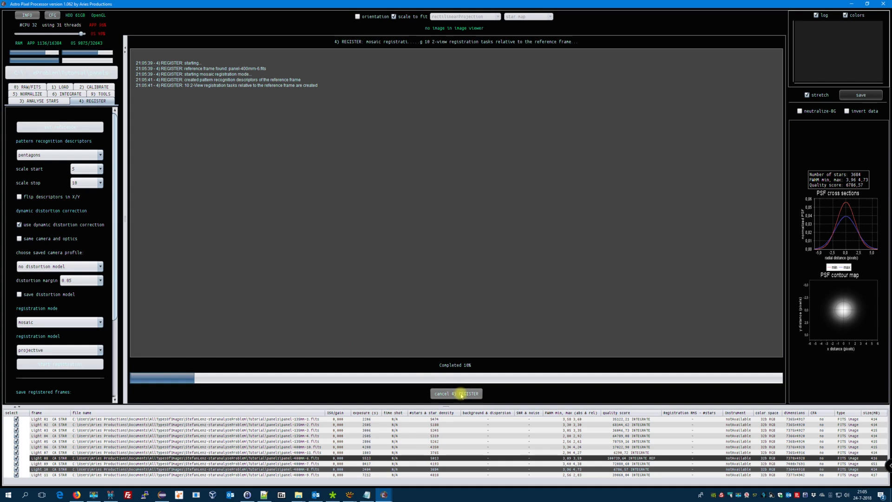
click(461, 395)
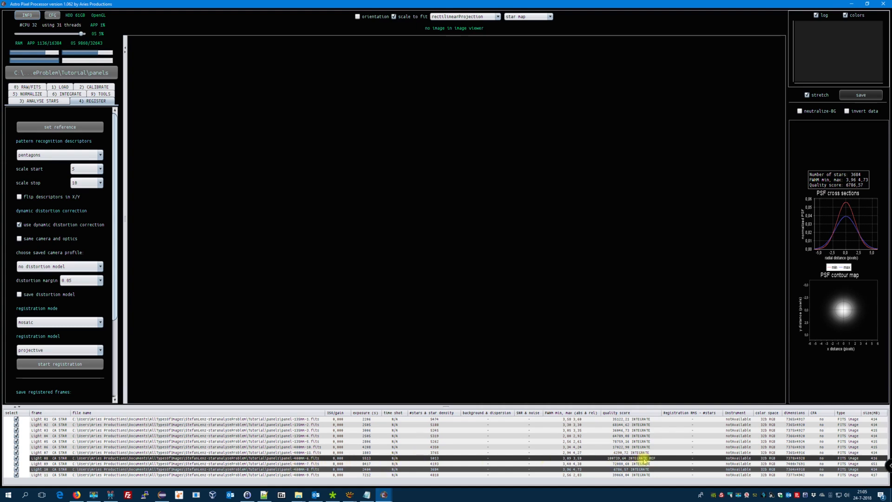
Check the panel numbering in Mosaic-noLNC-noMBB-numbers.png in XnView and return to Astro Pixel Processor.
mouse_move(350, 496)
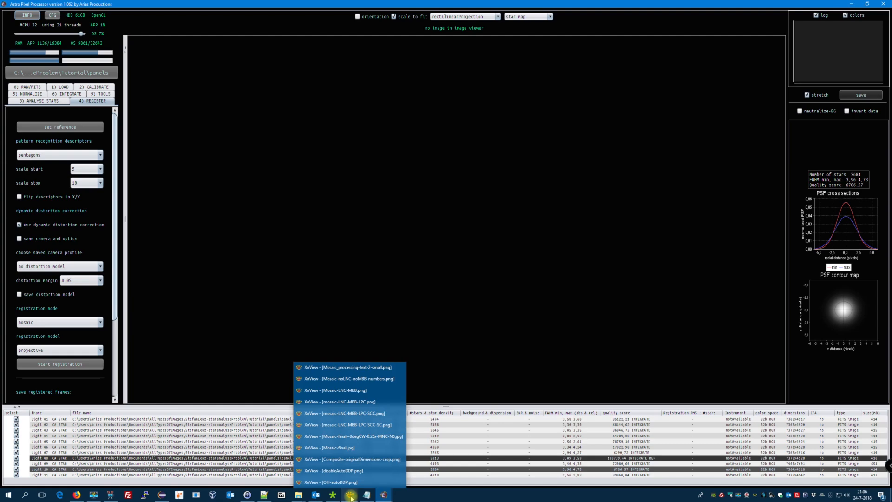
click(380, 379)
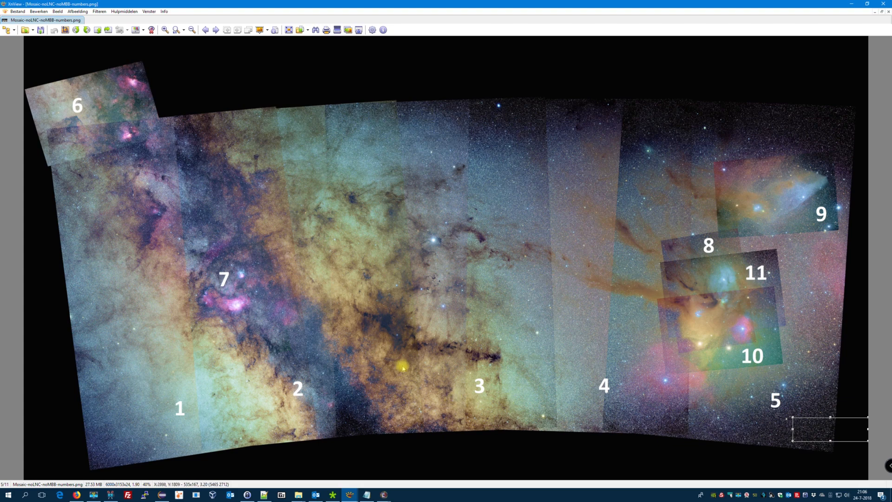
click(383, 495)
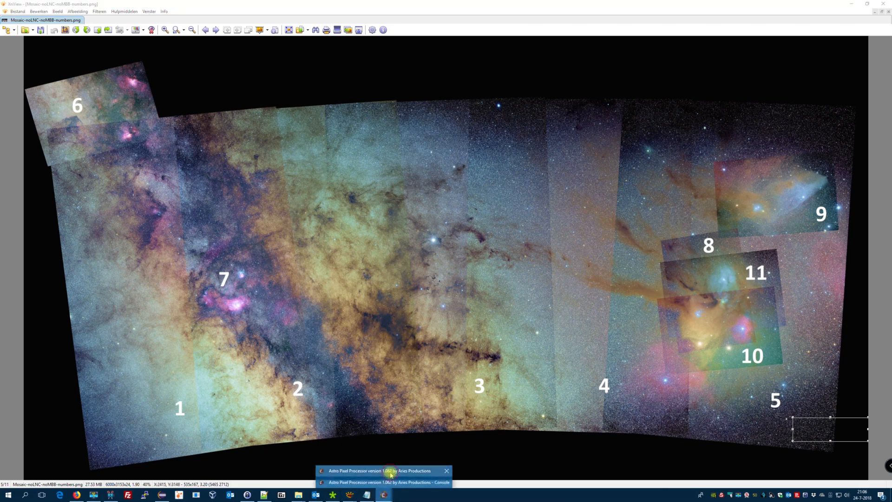
click(391, 471)
Manually set panel-135mm-3 as the reference frame for the registration of all frames.
click(55, 129)
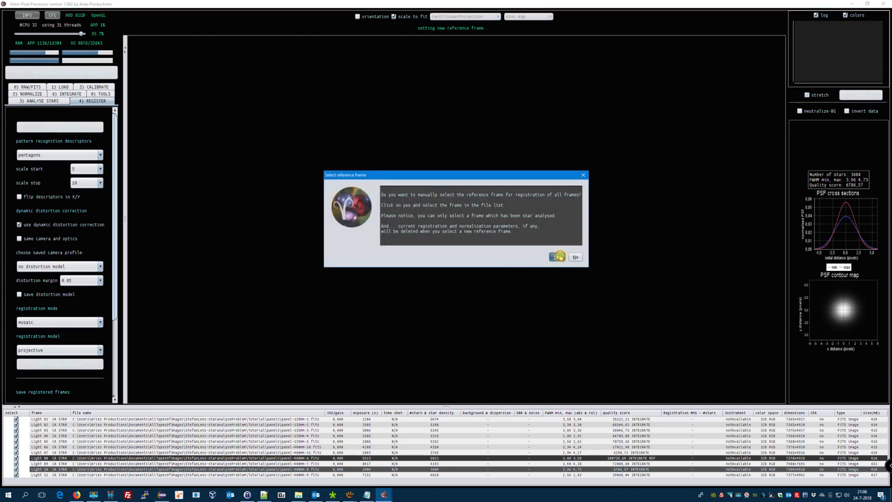
click(558, 257)
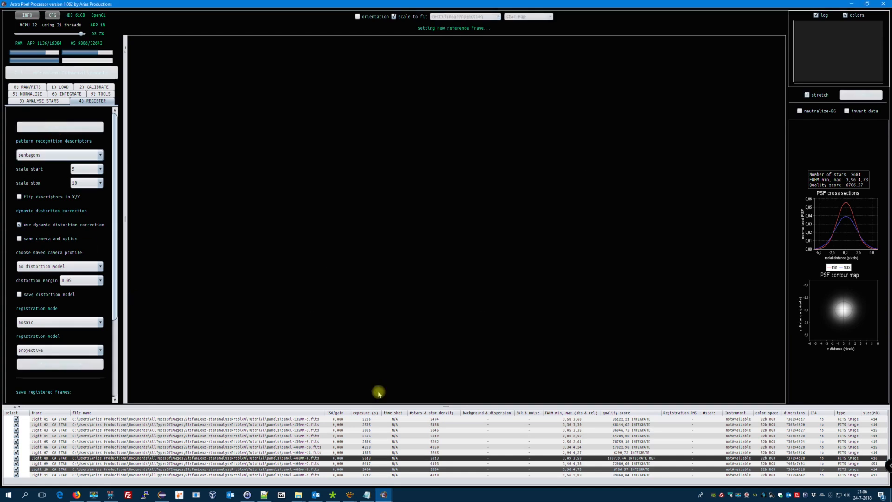
click(315, 432)
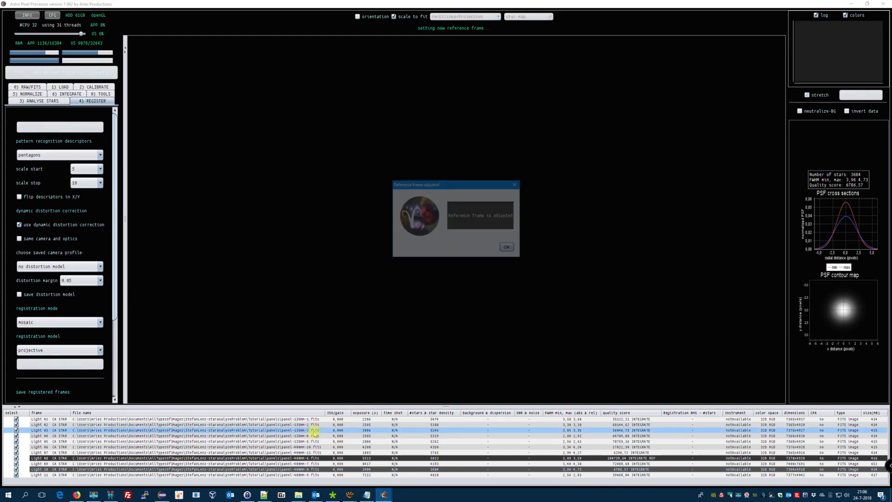
click(507, 250)
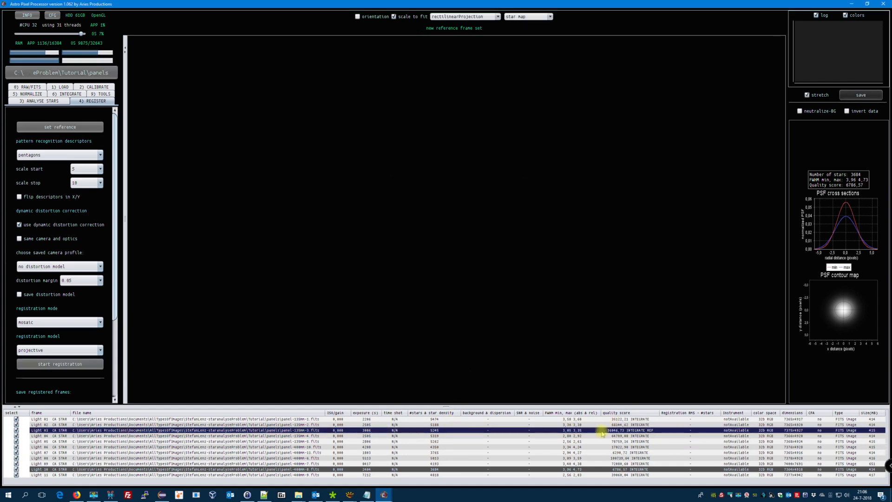
click(654, 432)
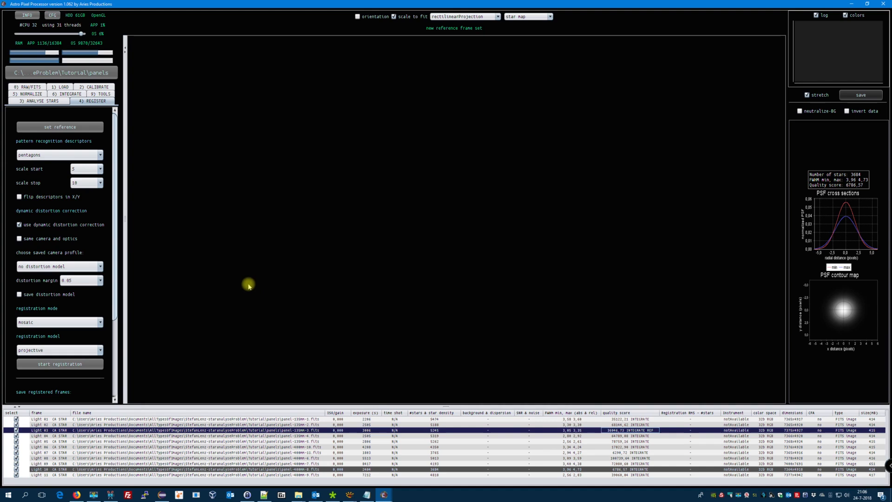
Run the mosaic registration and review its results in the console log.
click(78, 364)
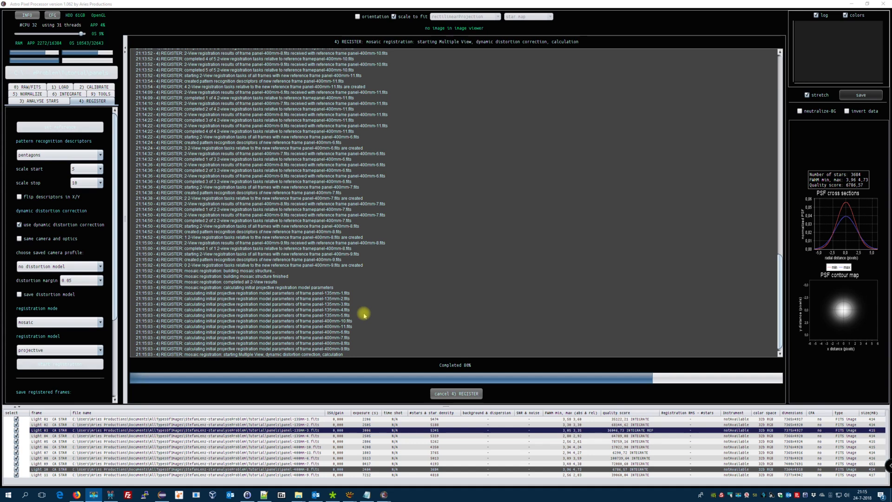
click(383, 480)
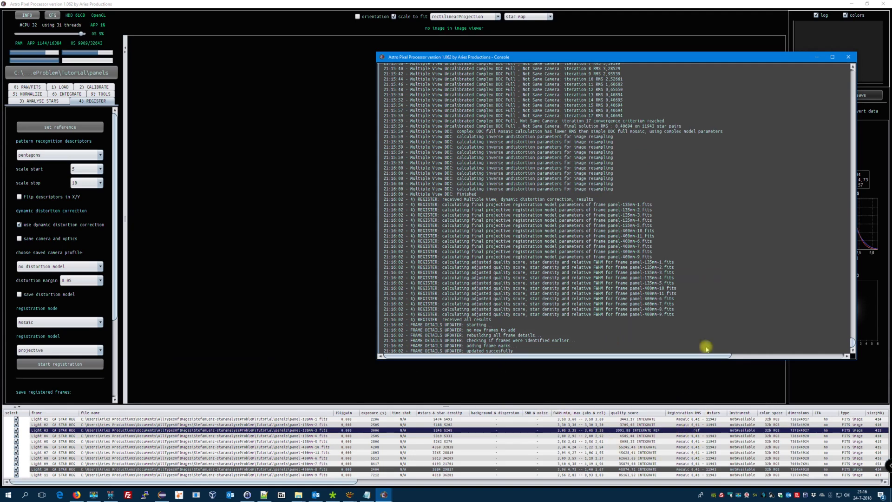
click(816, 56)
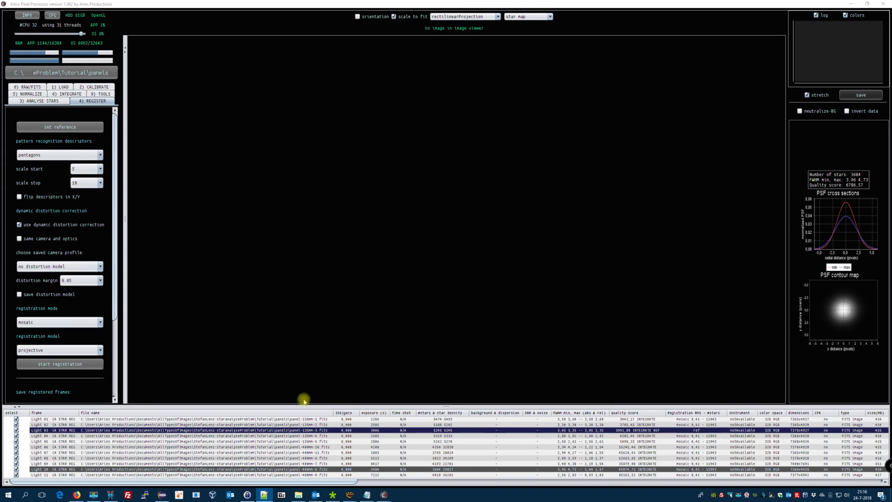
View panel-135mm-3 as linear and as l-c-registered, and inspect the registered view of panel-400mm-8.
double_click(321, 432)
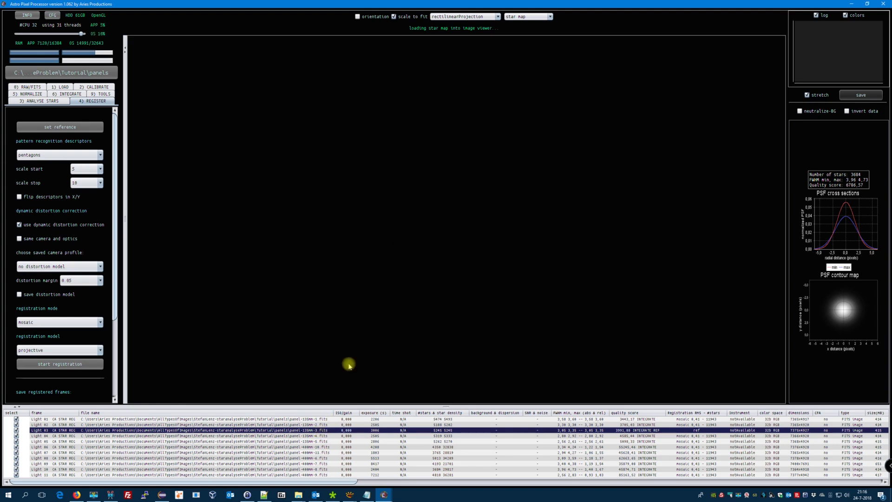
click(532, 18)
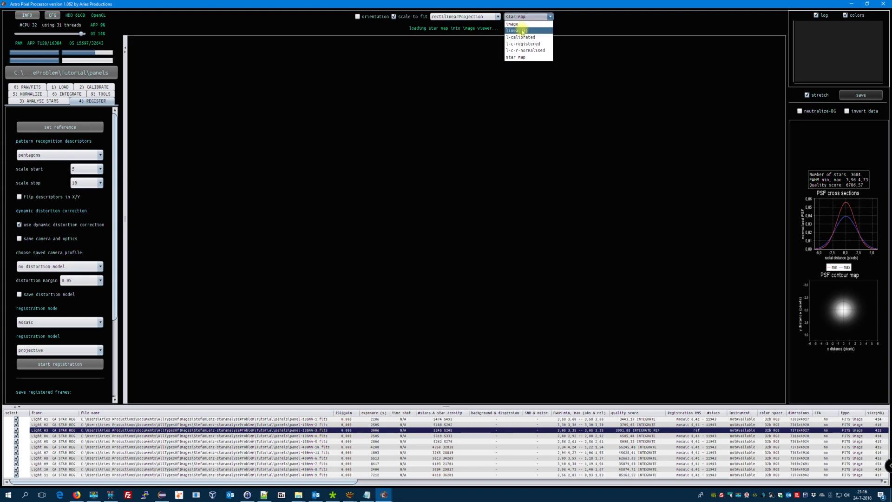
click(523, 31)
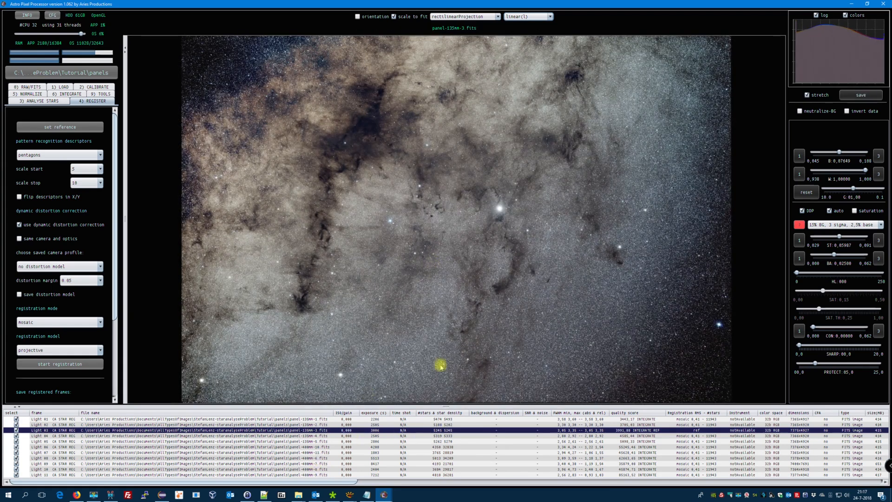
click(533, 17)
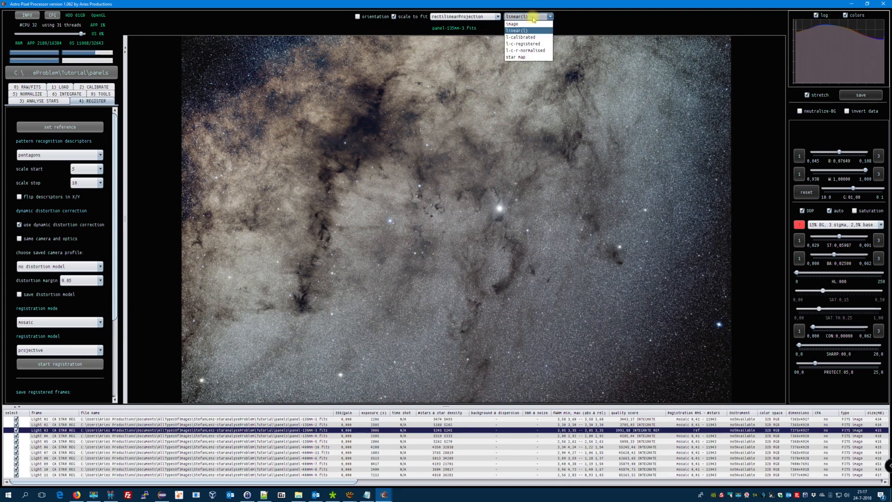
click(540, 44)
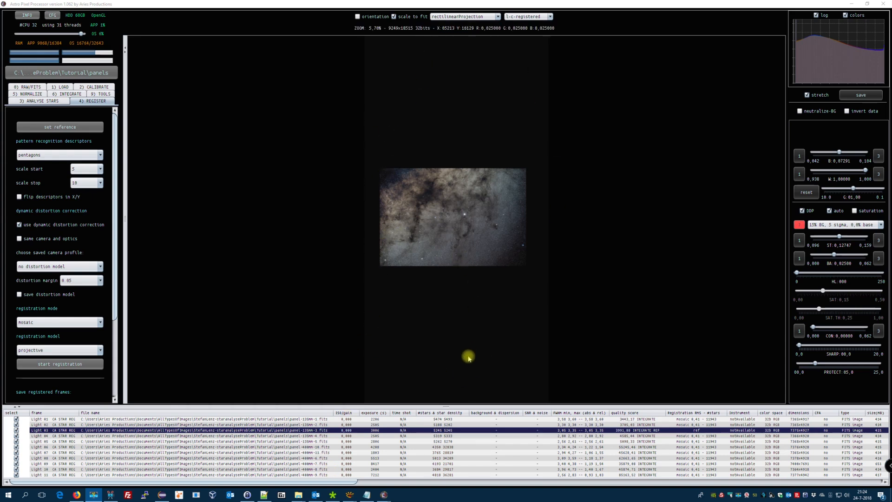
double_click(324, 470)
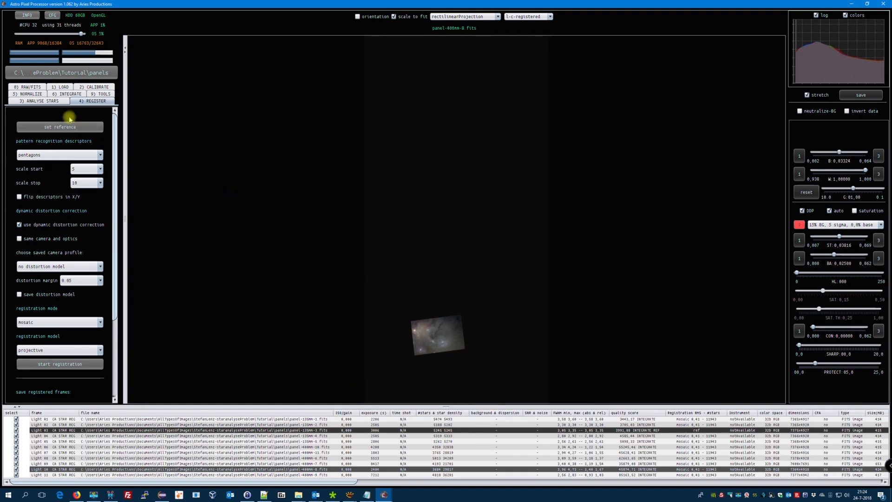
Review the regular and advanced normalization modes, keep regular, and glance at the integration settings.
click(29, 94)
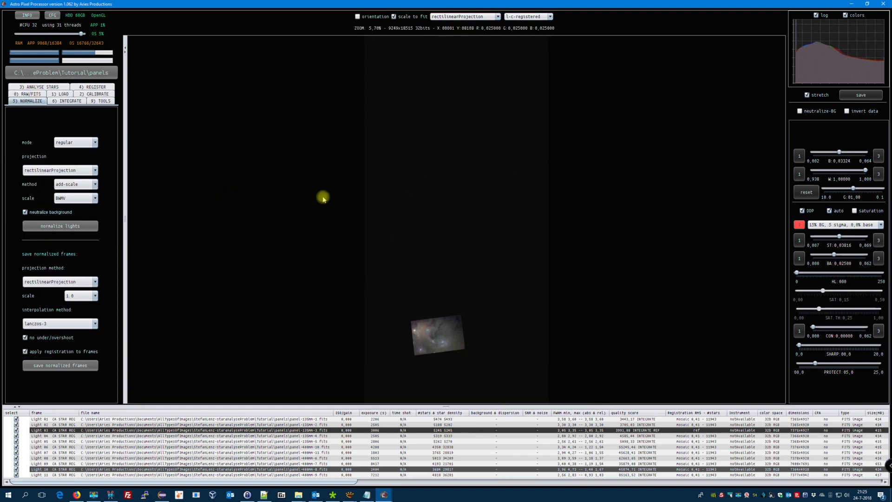
click(74, 143)
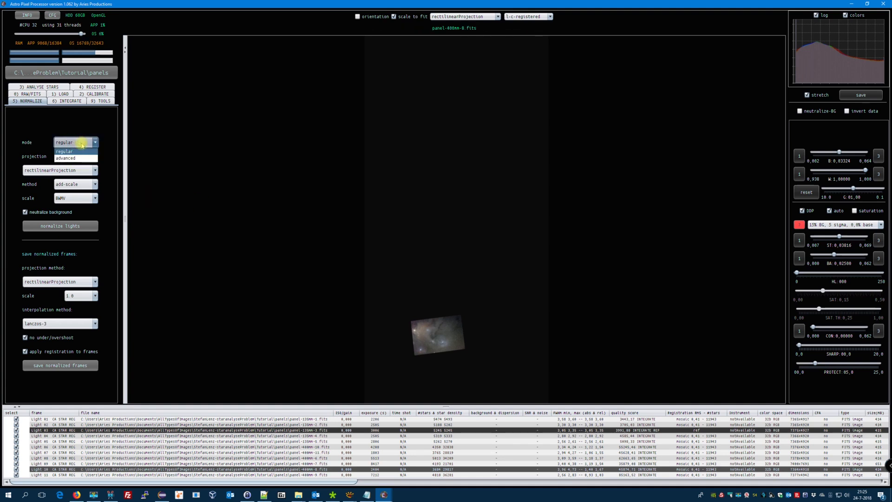
click(88, 121)
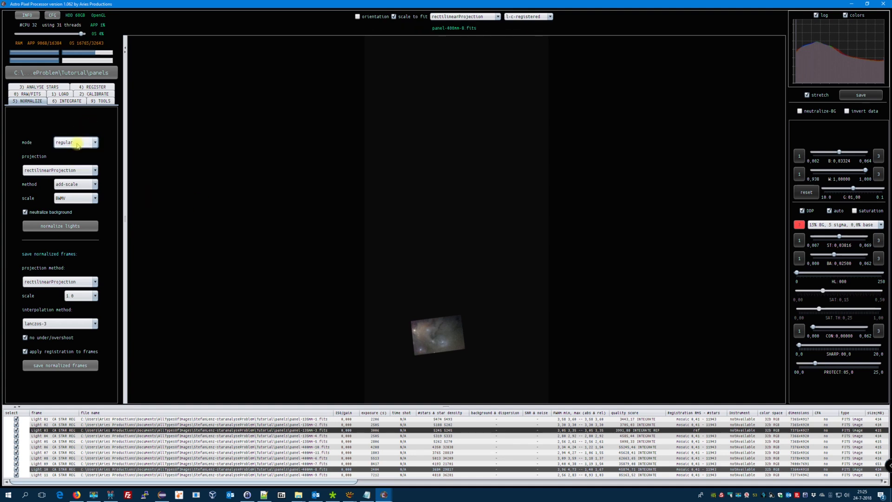
click(73, 143)
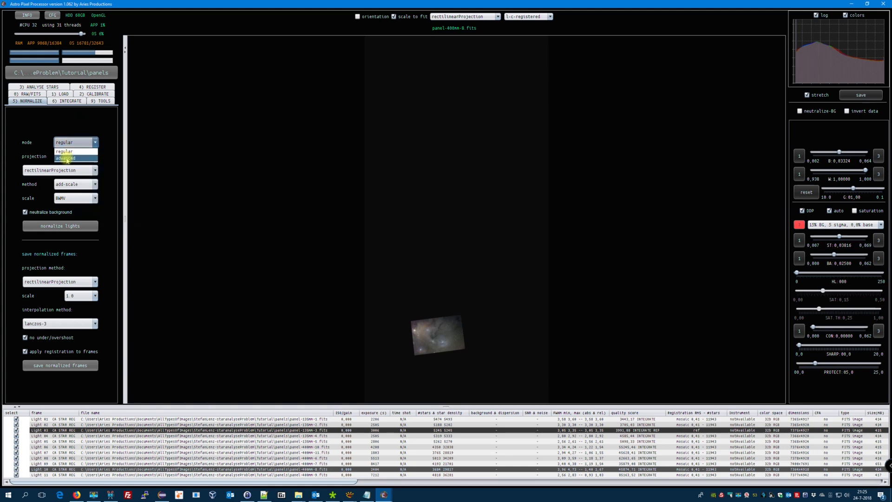
click(79, 123)
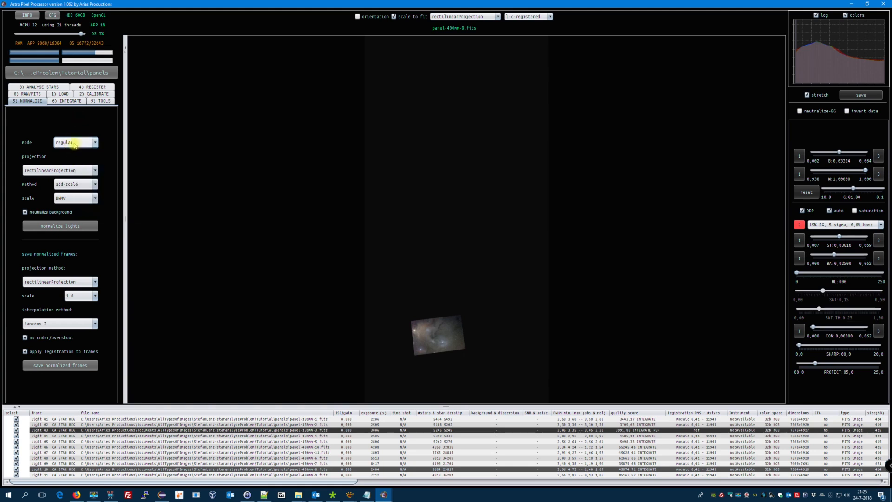
click(72, 144)
click(70, 152)
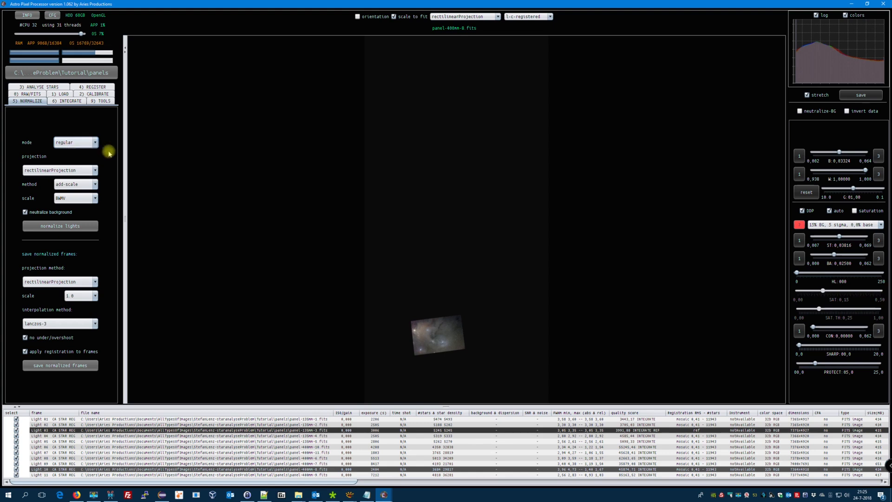
click(71, 102)
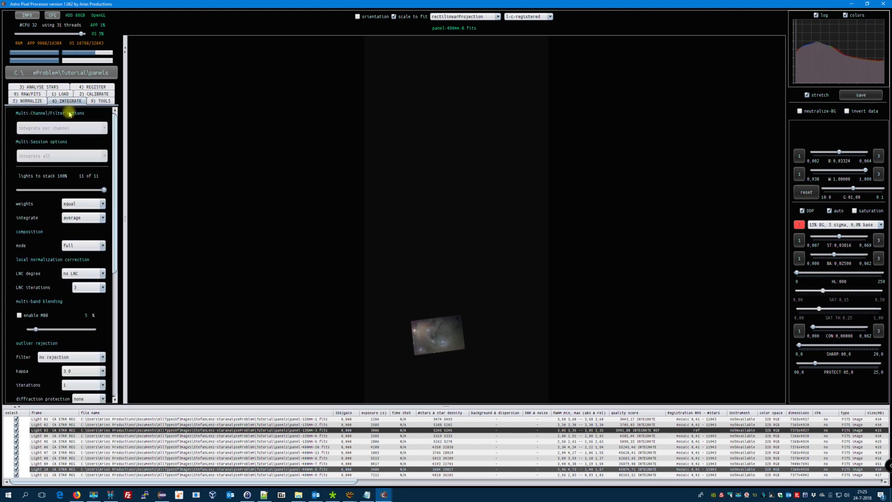
click(30, 101)
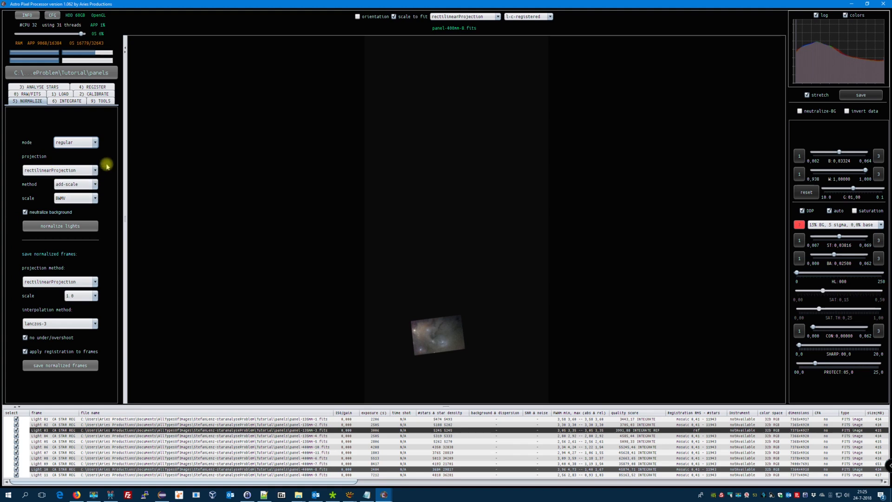
Normalize the lights in regular mode and enlarge the frame list to show the noise and quality columns.
click(73, 143)
click(73, 151)
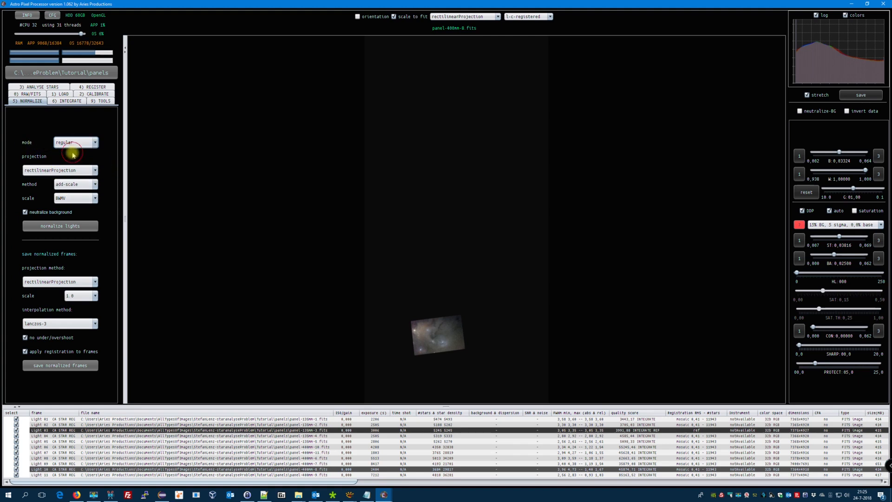
click(62, 226)
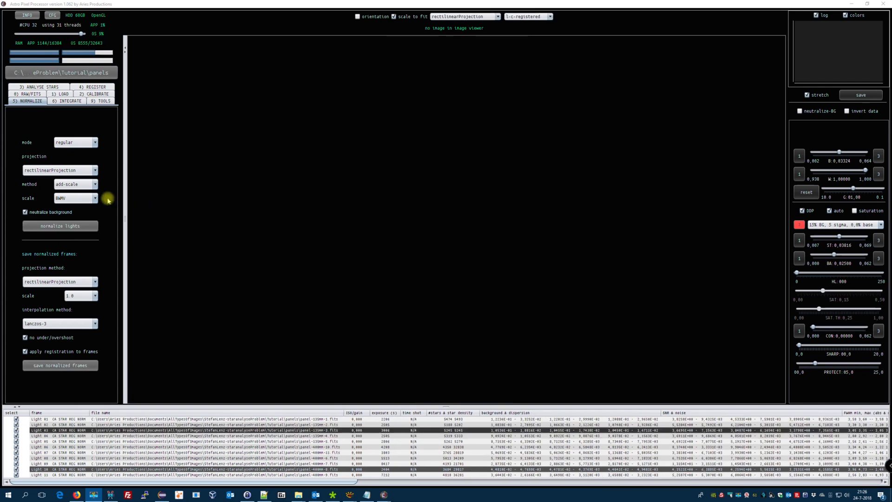
drag(297, 482, 635, 460)
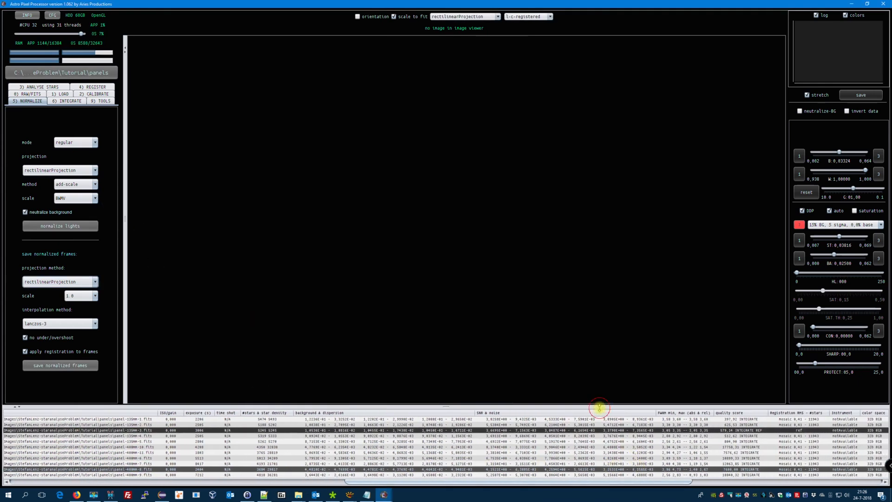
drag(599, 406, 601, 381)
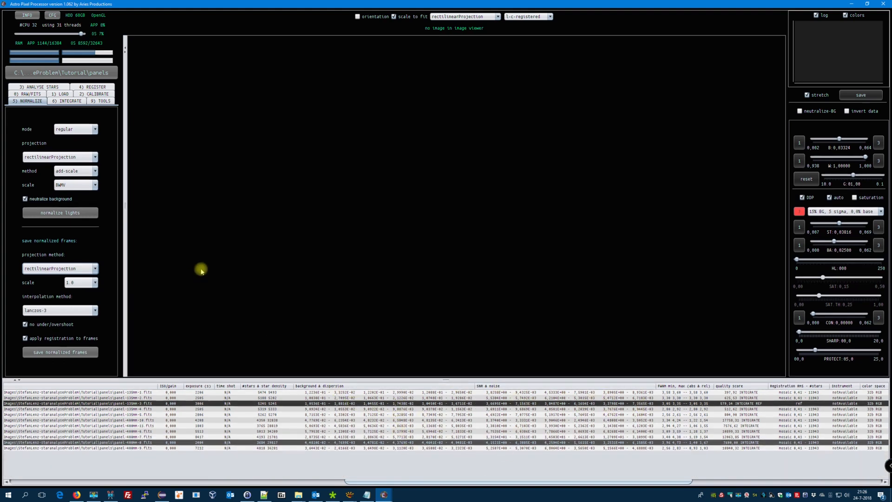
Set the integration's local normalization correction to 2nd degree LNC with 10 iterations, following section 6 of the tutorial notes.
click(69, 101)
scroll(102, 218, down, 1)
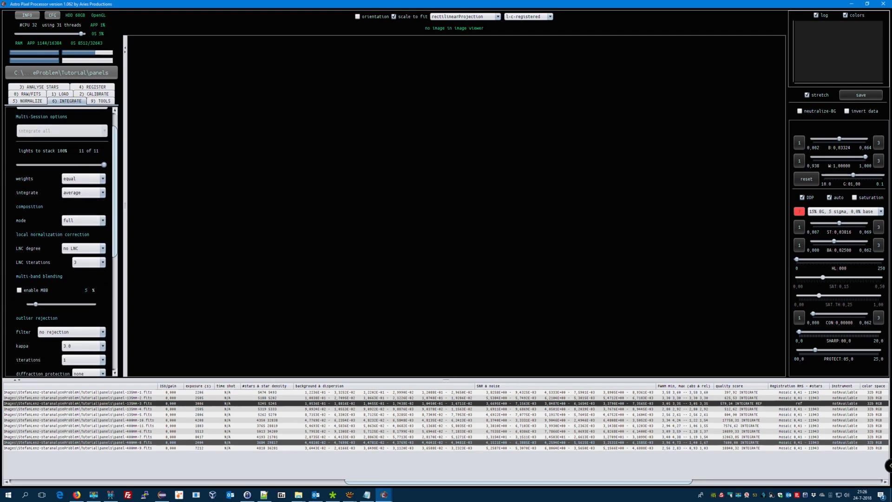
key(alt+Tab)
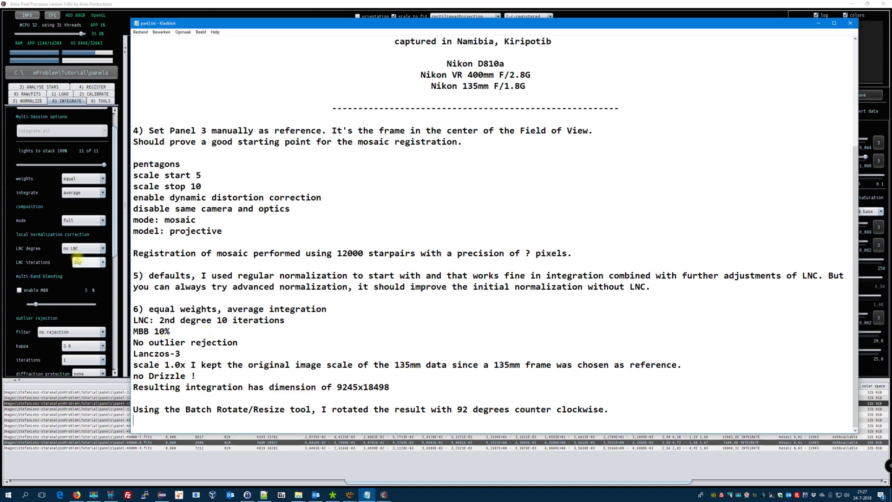
scroll(77, 261, down, 1)
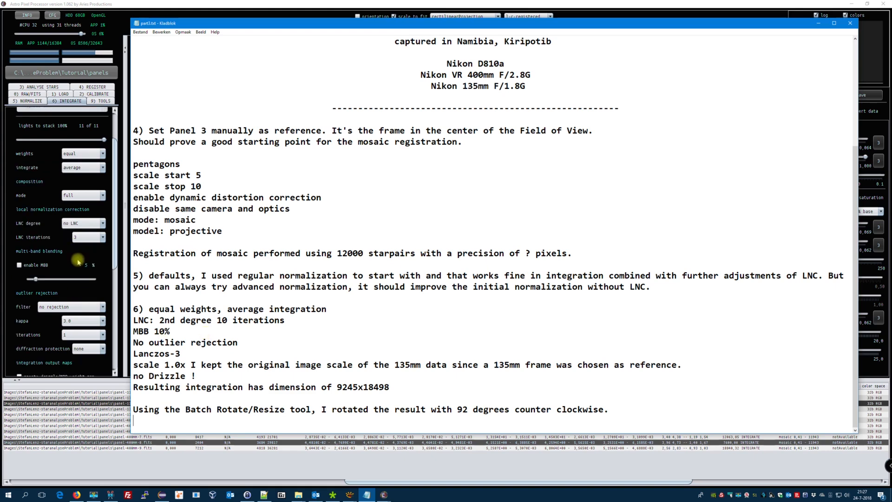
click(84, 223)
click(84, 223)
click(86, 246)
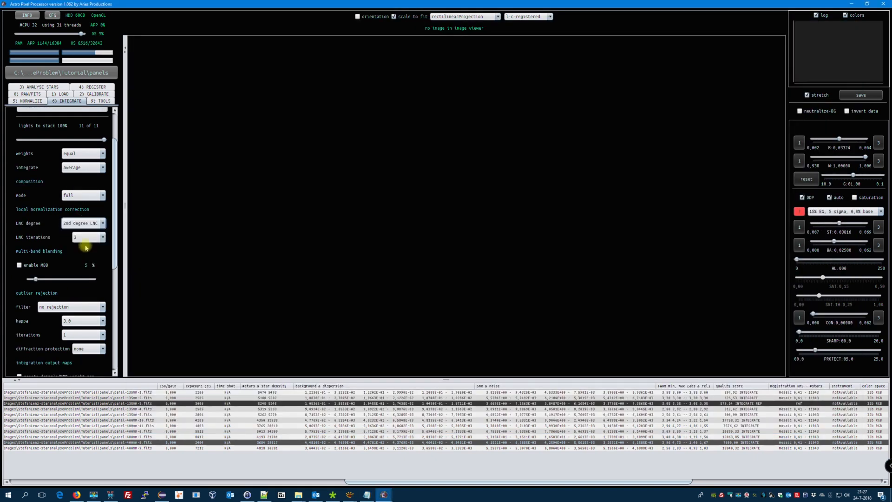
click(89, 237)
click(90, 294)
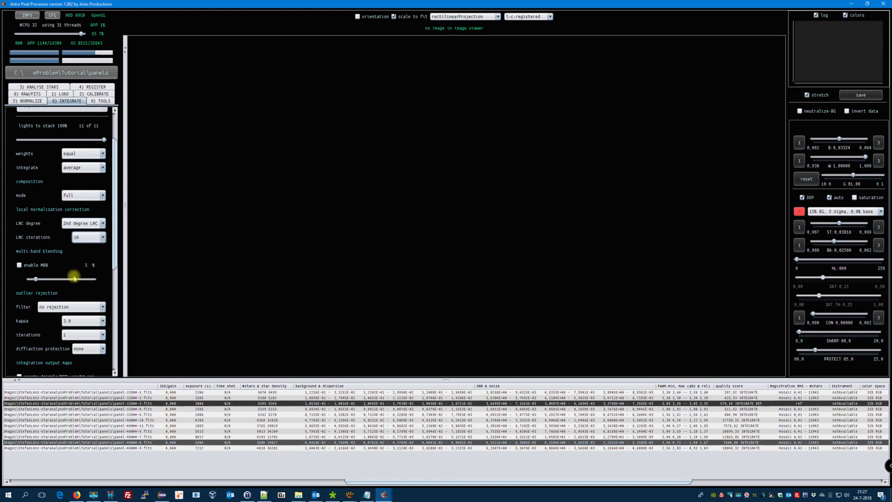
Enable multi-band blending at 10 % for the integration and check it against the tutorial notes.
click(19, 265)
drag(37, 280, 43, 283)
click(367, 495)
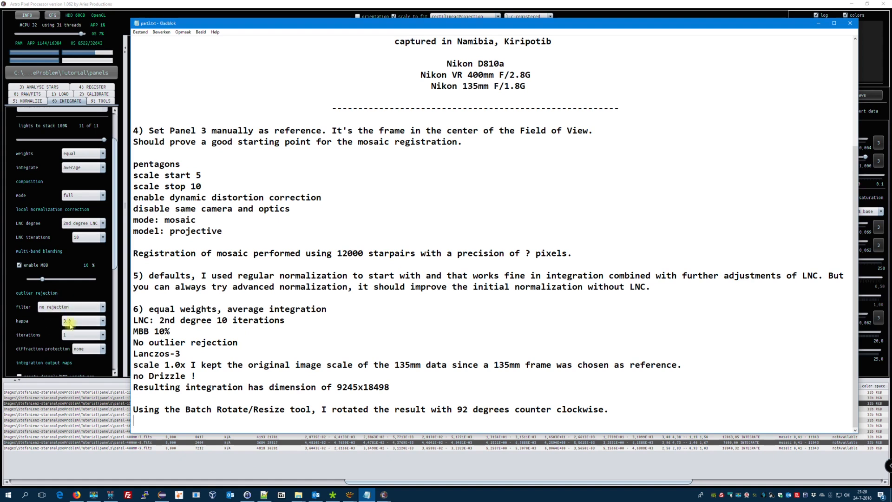
Check the outlier rejection, lanczos-3, no drizzle and 1.0 scale settings against the tutorial notes and start the integration.
scroll(106, 286, down, 1)
scroll(107, 287, down, 14)
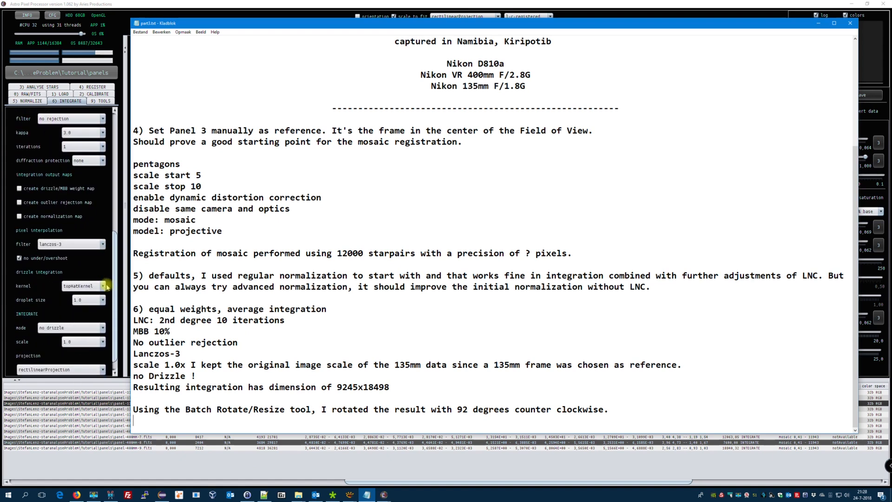
scroll(107, 286, down, 1)
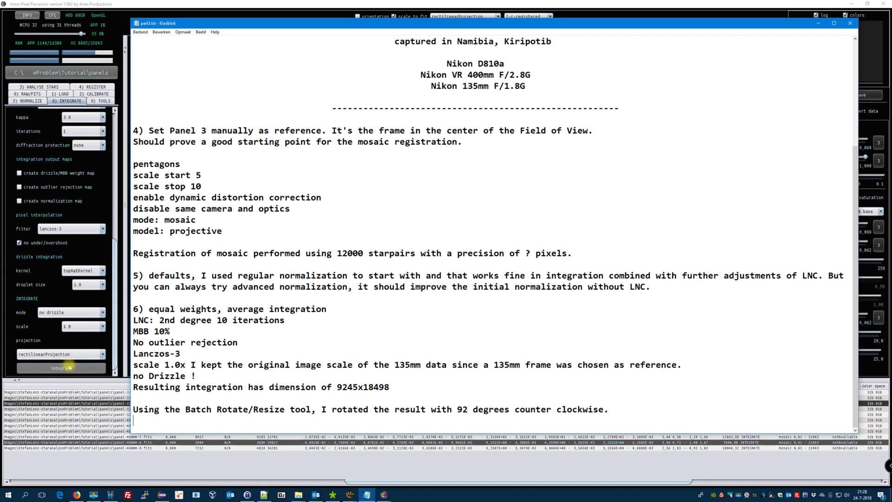
scroll(70, 360, up, 5)
scroll(70, 363, up, 2)
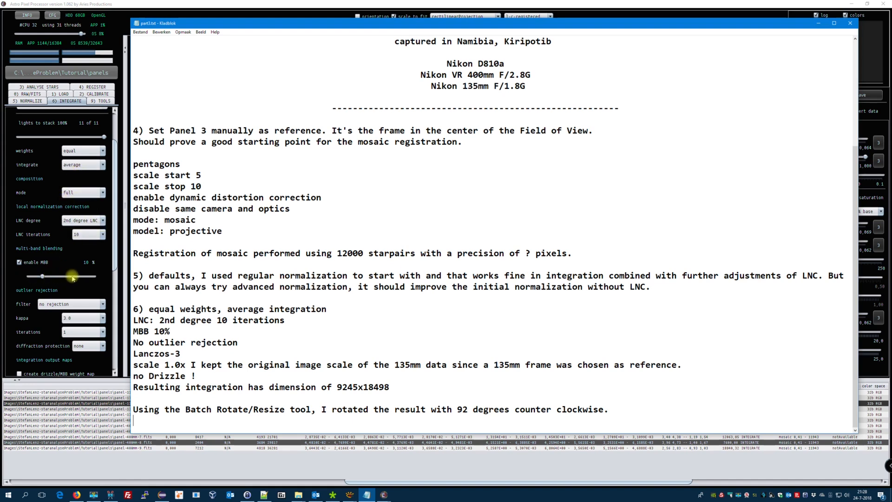
scroll(73, 280, down, 2)
scroll(73, 280, down, 6)
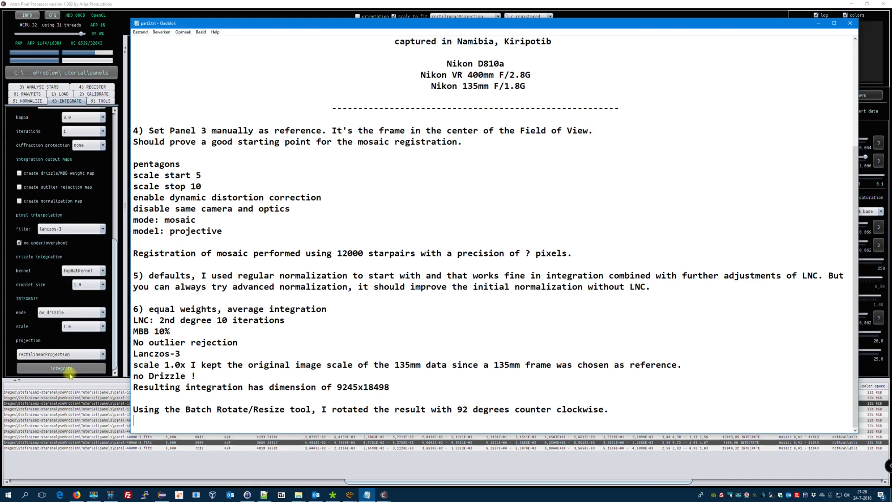
click(70, 372)
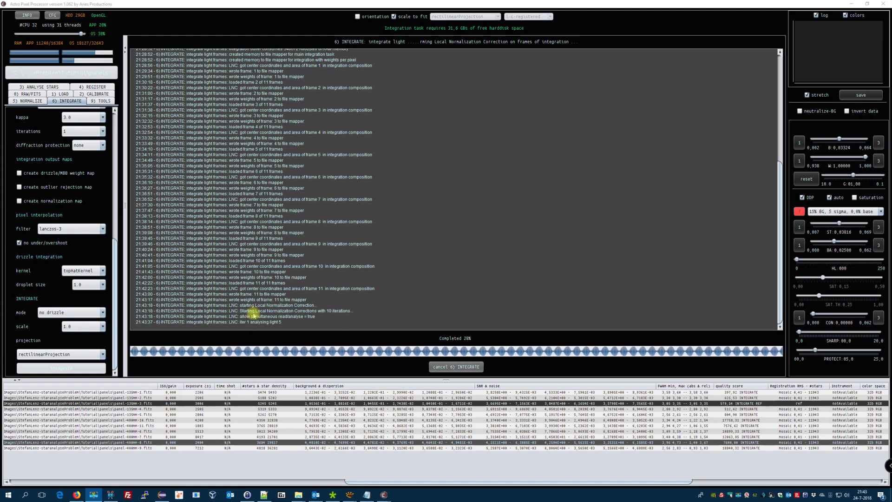
Read through the integration log to examine the applied settings, frame size and local normalization progress.
scroll(352, 318, up, 8)
scroll(344, 259, up, 10)
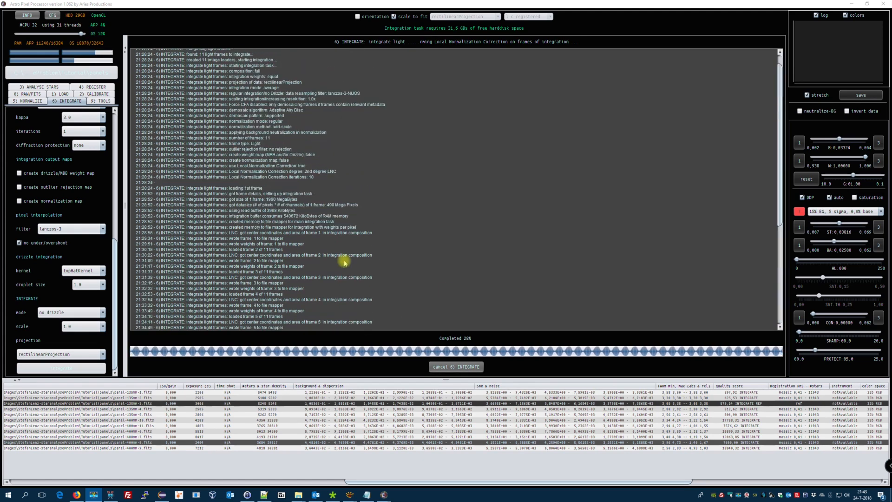
scroll(309, 243, down, 6)
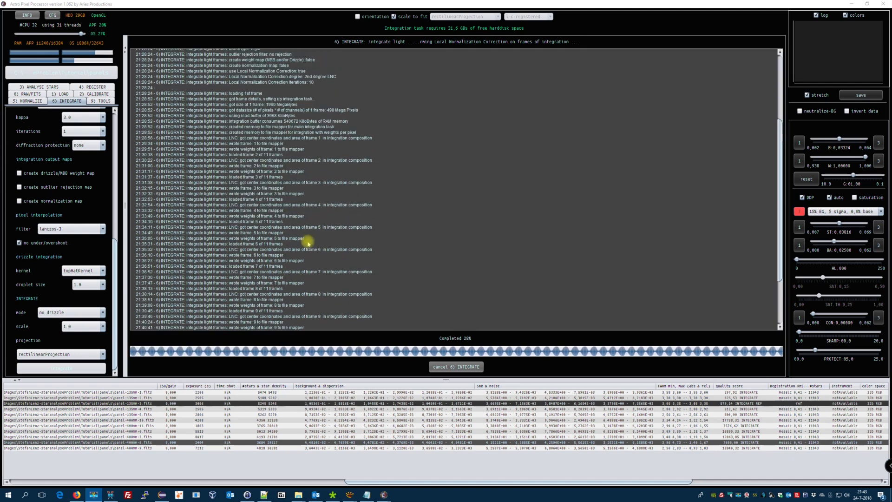
scroll(310, 232, up, 1)
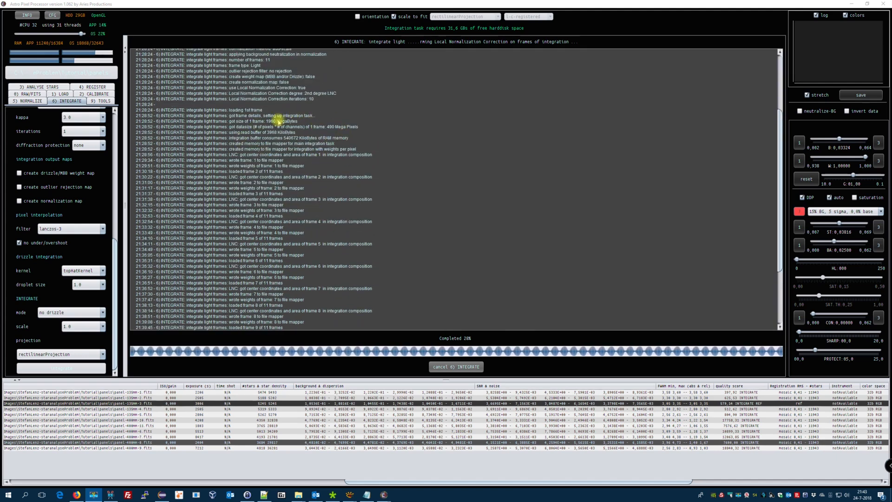
scroll(324, 213, down, 3)
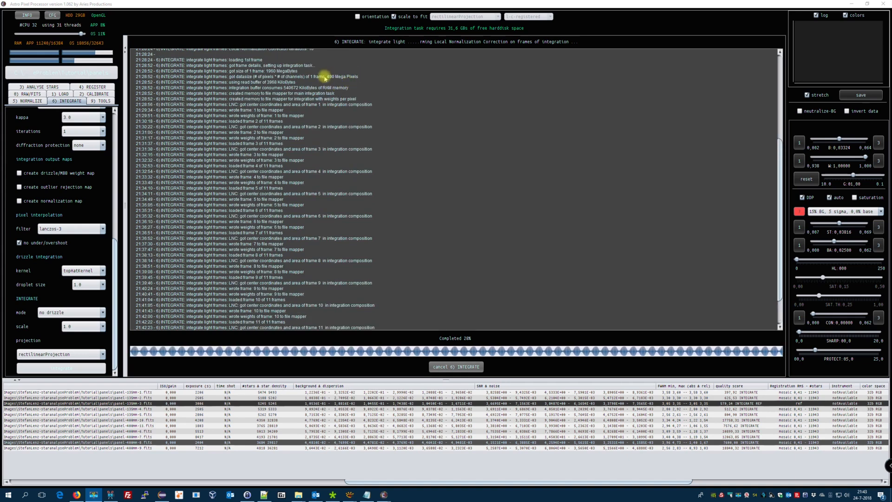
scroll(363, 80, down, 2)
scroll(346, 166, down, 1)
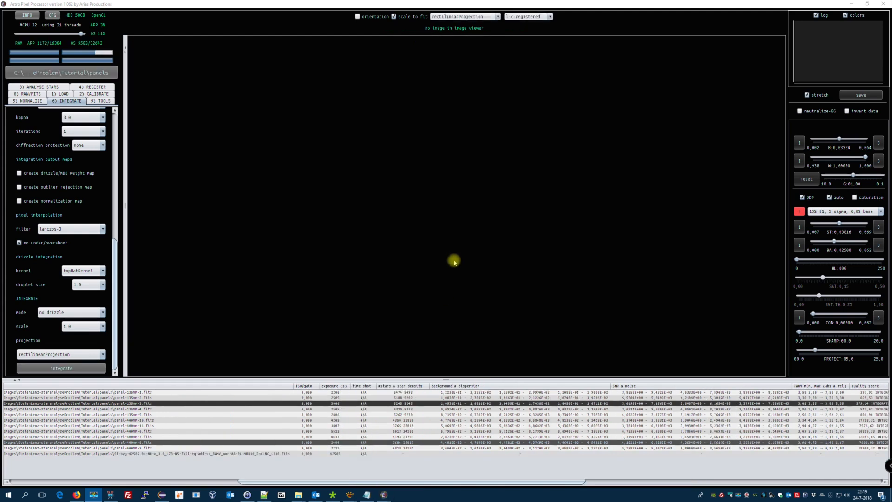
Check the finished integration's entry in the frame list and load it in the viewer in linear mode.
drag(282, 481, 629, 475)
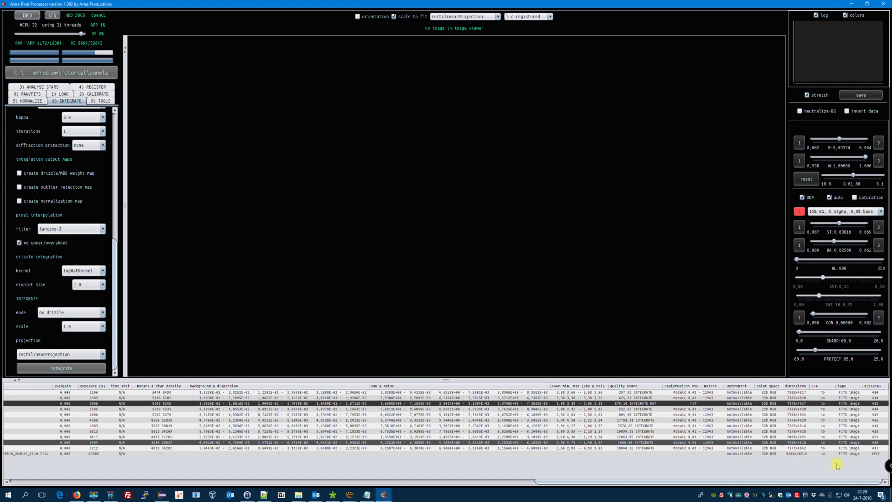
drag(848, 483, 307, 483)
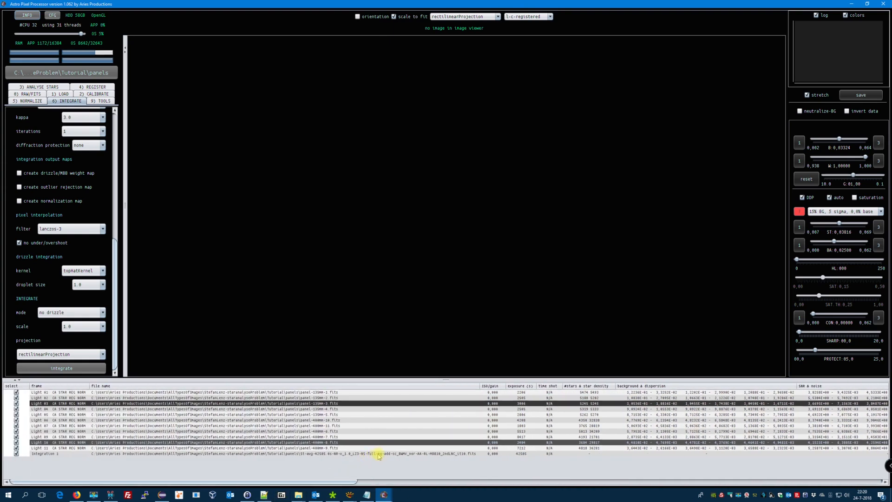
click(516, 17)
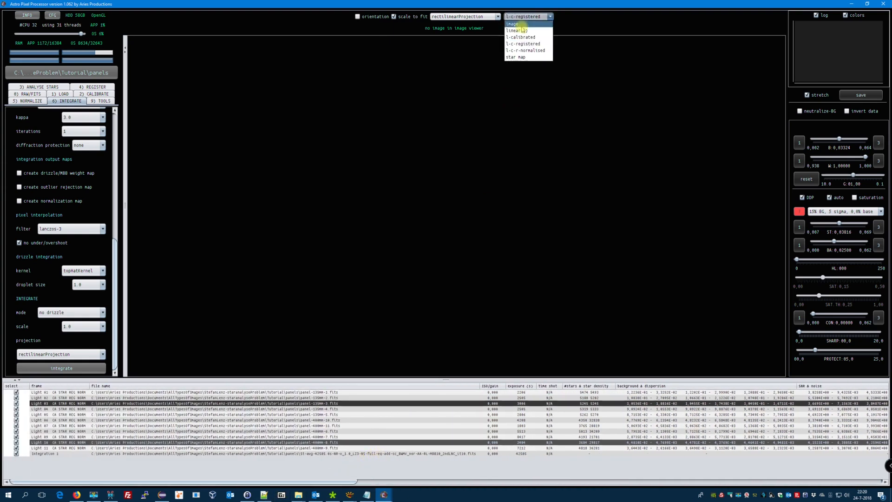
click(524, 31)
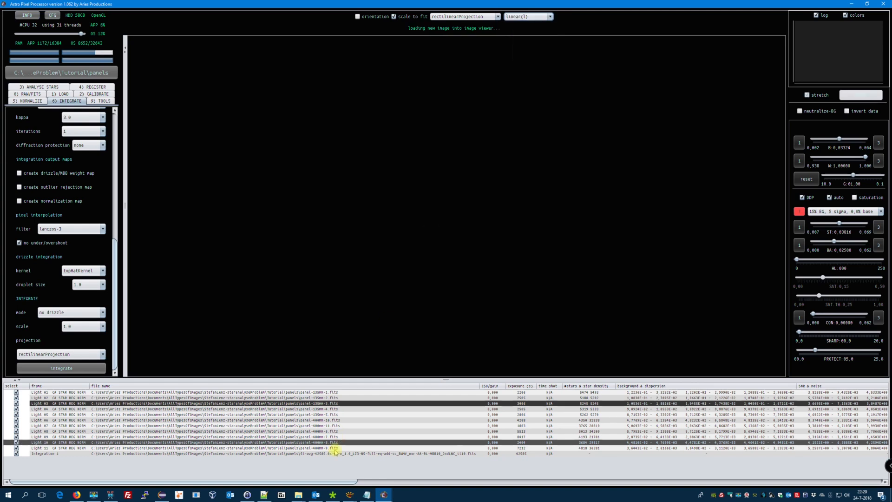
click(367, 453)
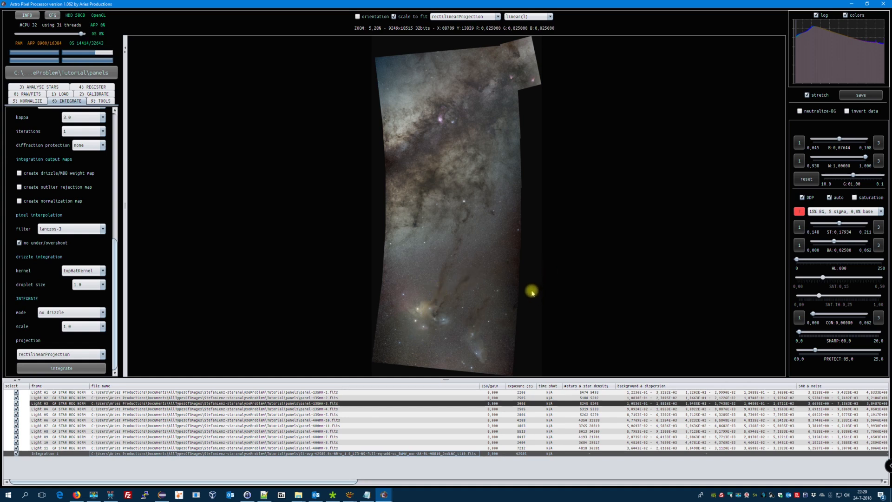
Inspect the upper part of the integrated mosaic up close for seams between panels, ending on the full view.
click(460, 66)
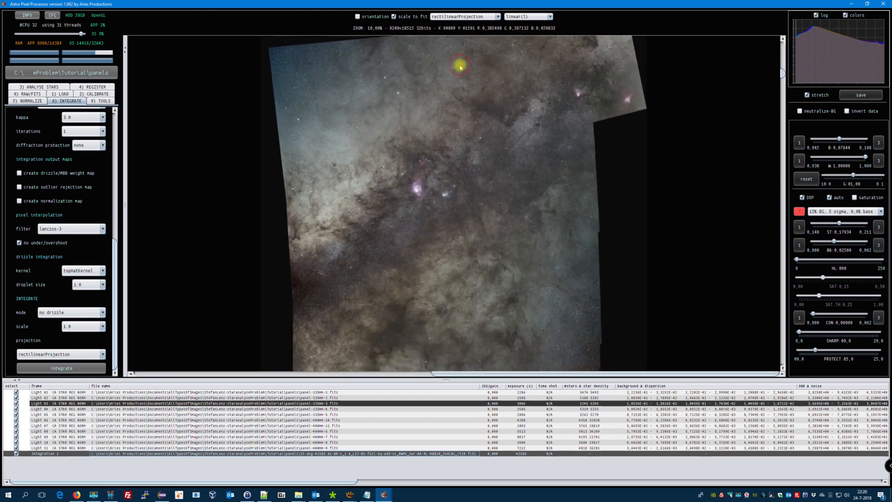
click(460, 65)
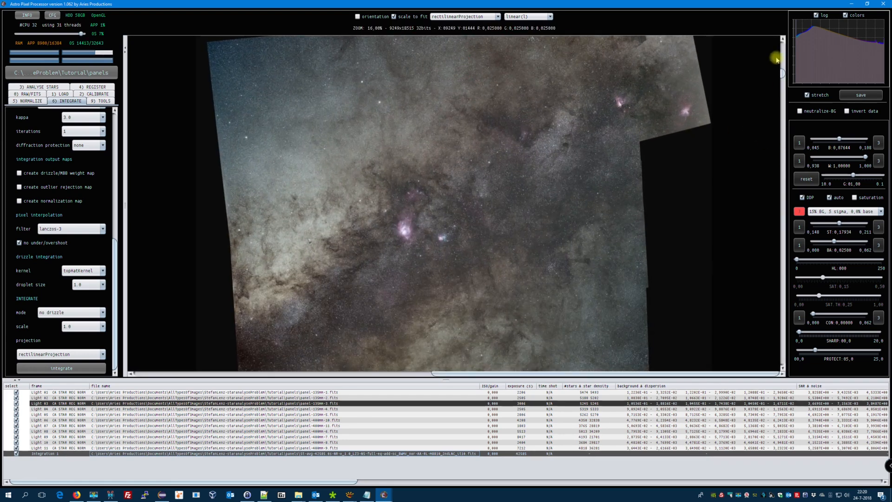
drag(784, 74, 767, 57)
scroll(493, 204, down, 4)
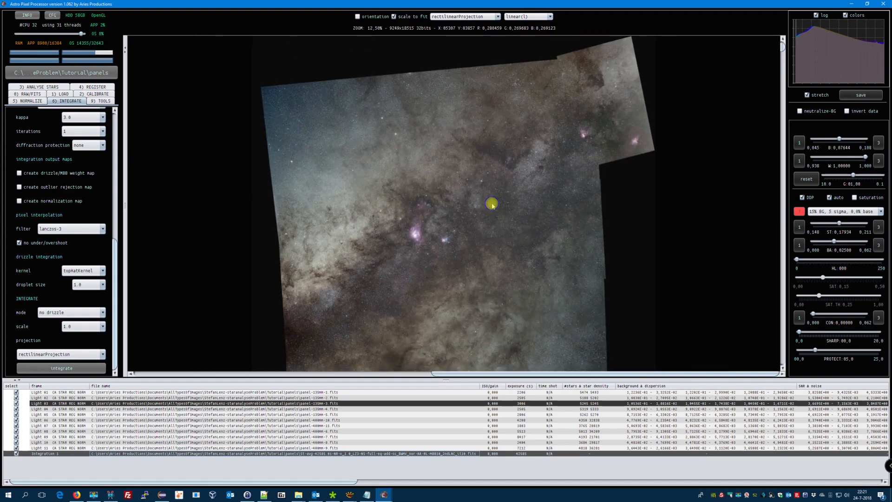
scroll(492, 205, down, 2)
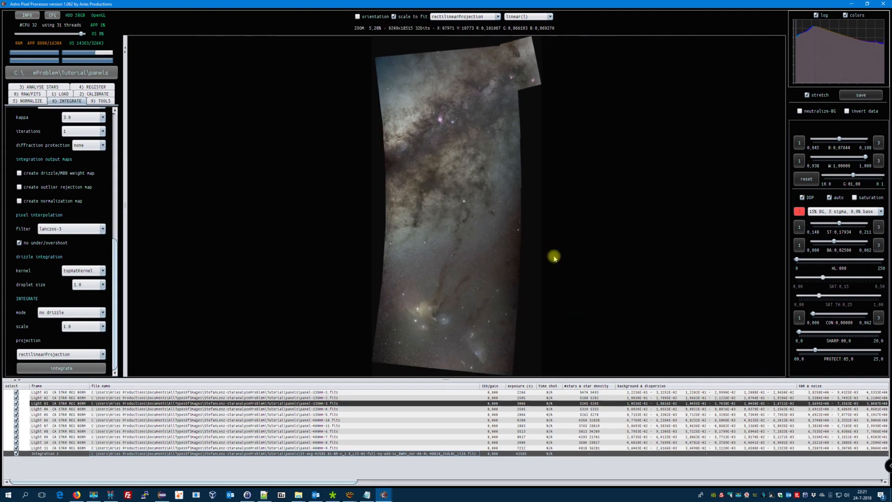
Apply the 30% BG, 2 sigma, 0,0% base stretch and enable saturation at 0,25 in an enlarged image viewer.
click(853, 197)
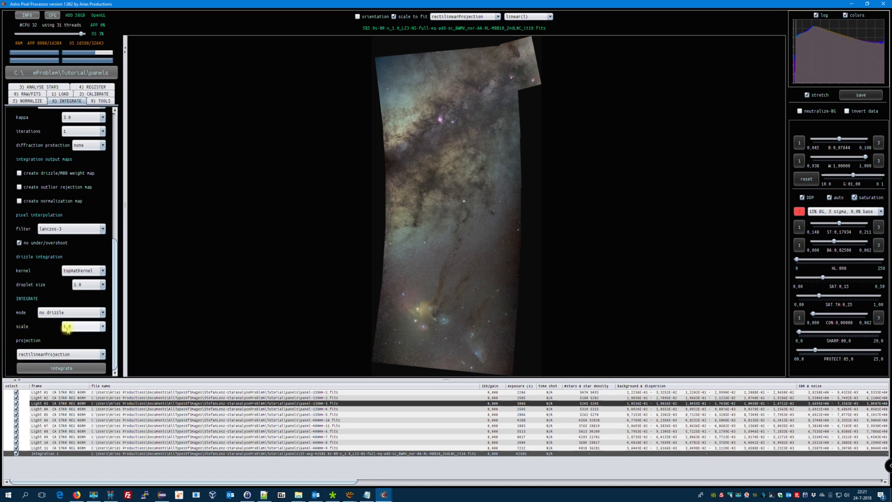
mouse_move(67, 328)
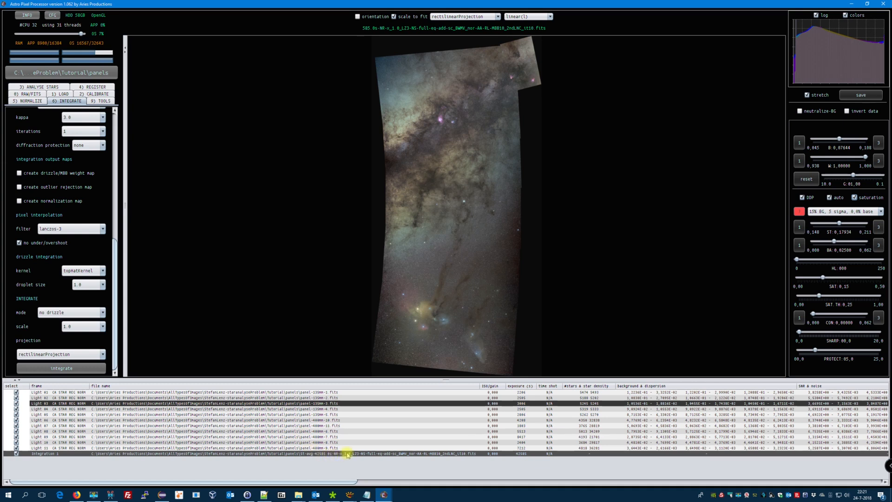
click(839, 212)
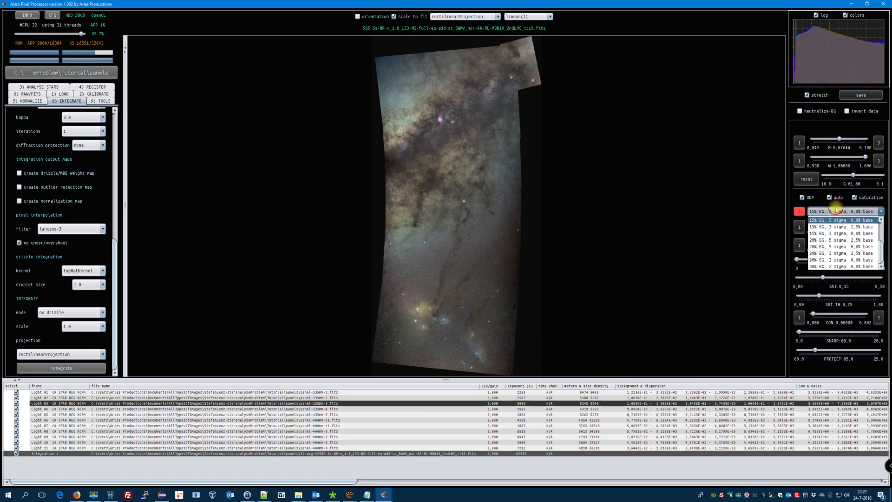
click(821, 267)
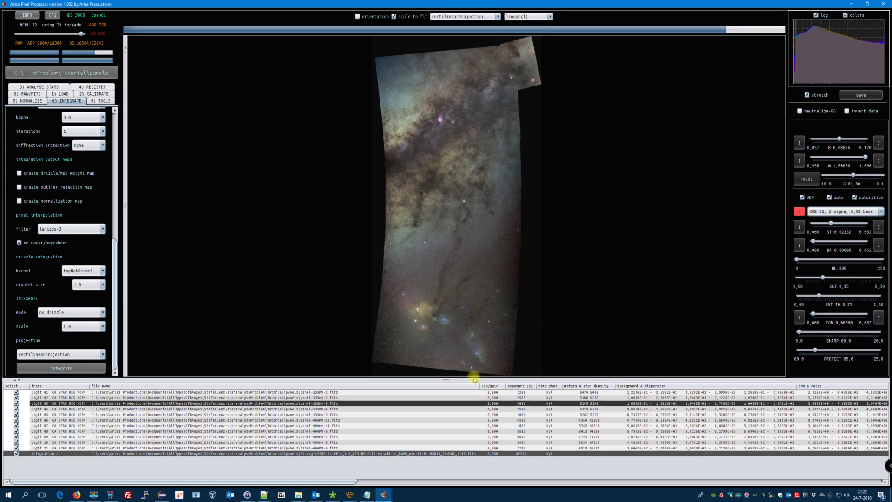
drag(469, 378, 463, 460)
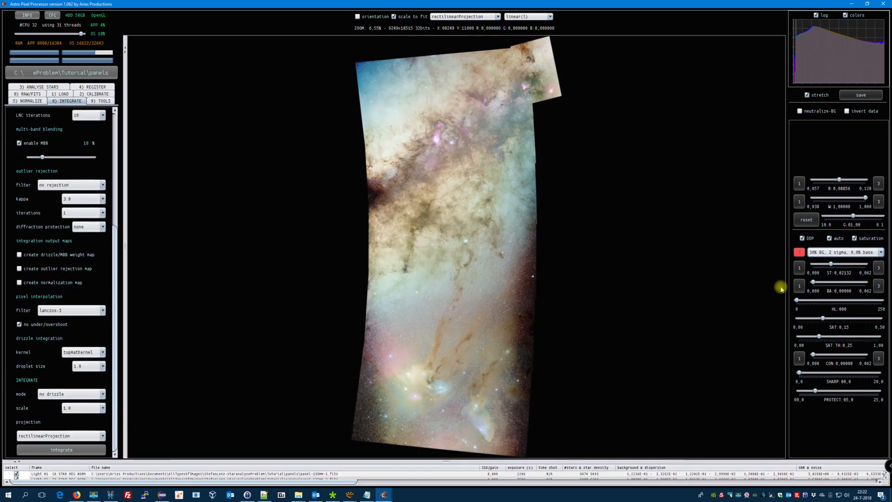
drag(846, 321, 856, 320)
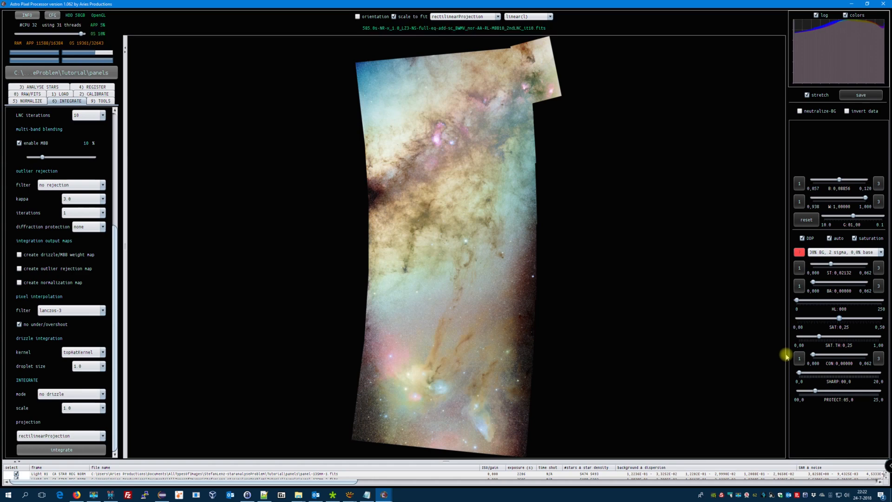
Inspect the stretched mosaic up close from the Milky Way down to Rho Ophiuchi, examining the panel transitions and edges.
click(468, 61)
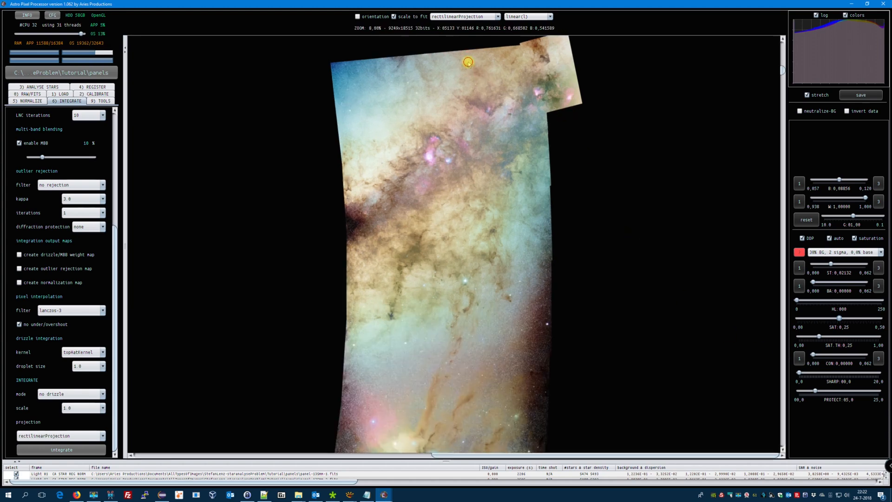
click(469, 62)
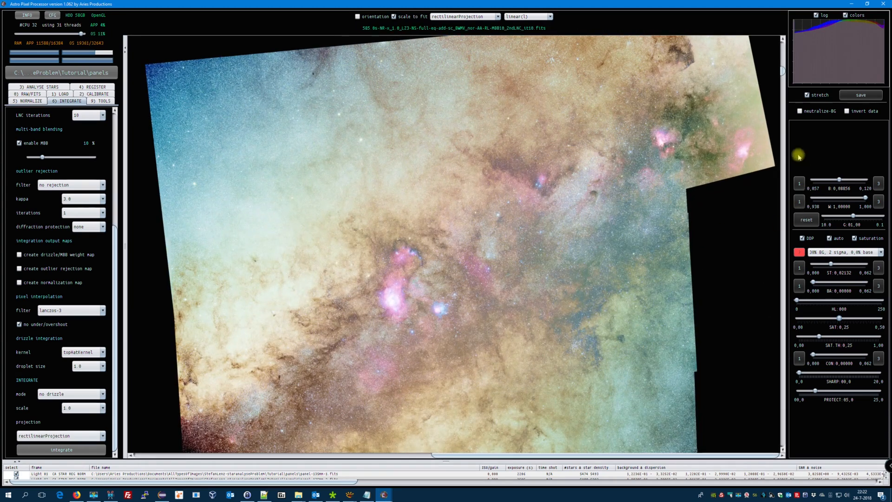
drag(783, 70, 783, 38)
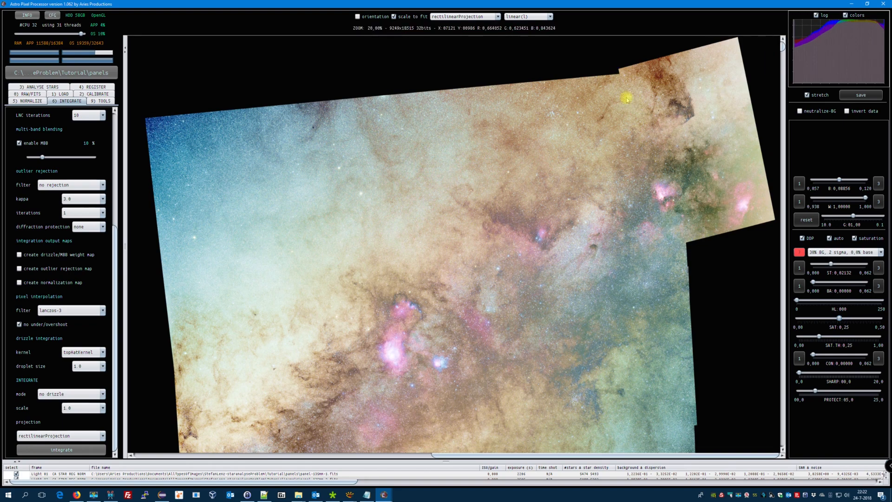
drag(781, 46, 783, 130)
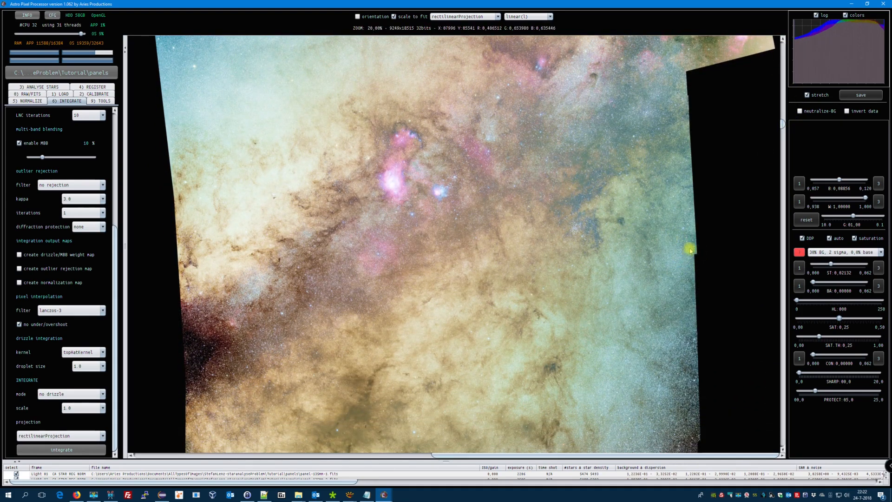
drag(782, 124, 795, 410)
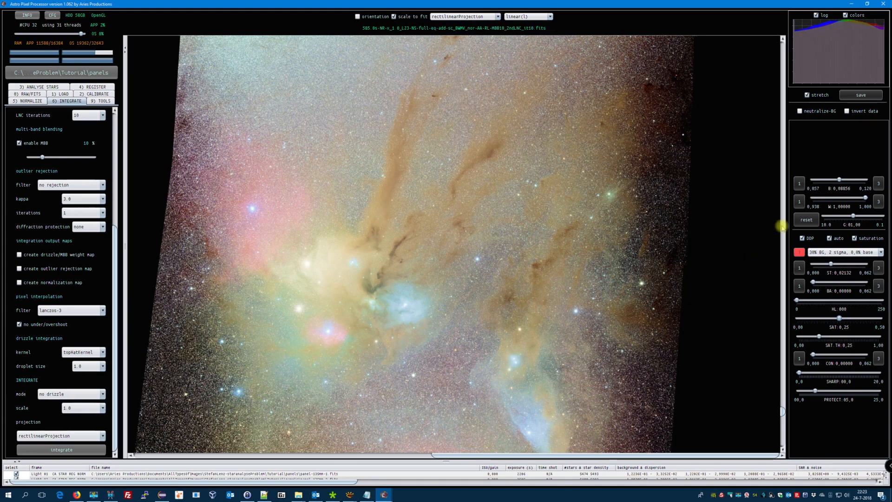
drag(782, 410, 792, 470)
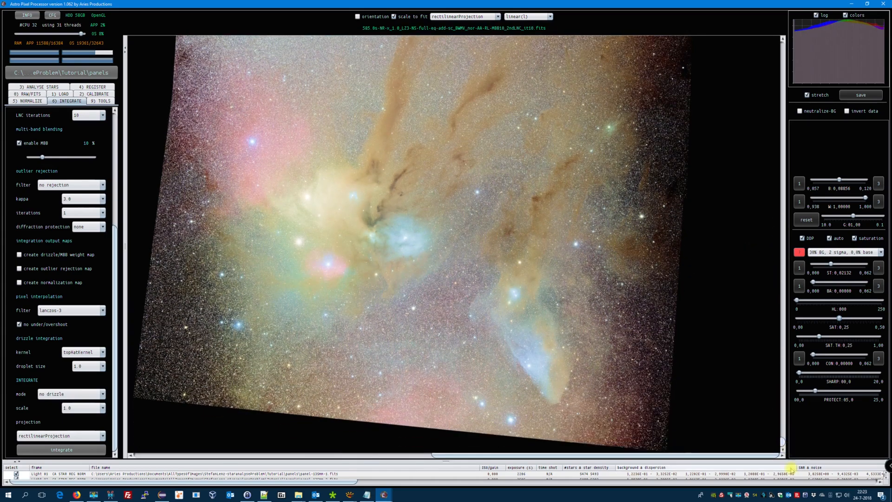
scroll(430, 257, down, 2)
scroll(430, 257, down, 4)
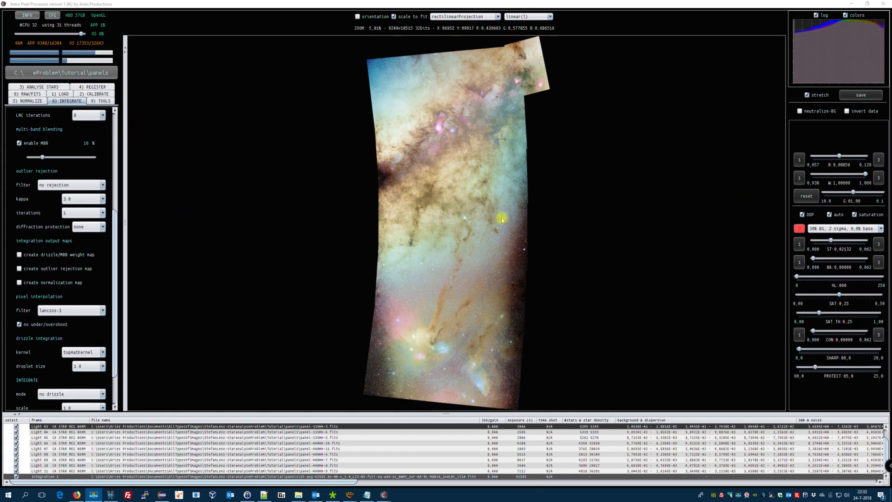
Preview rotating the current mosaic 92 degrees counter clockwise at resize factor 1,00, using lanczos-3 resampling.
click(100, 100)
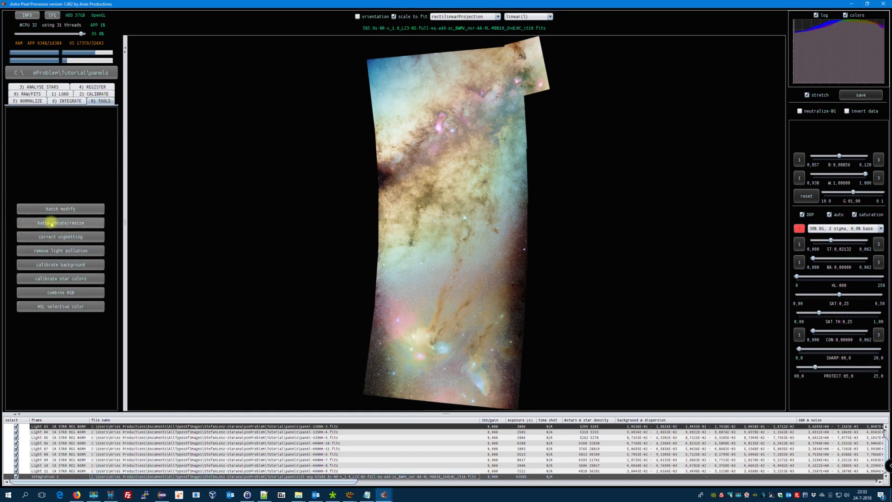
click(81, 224)
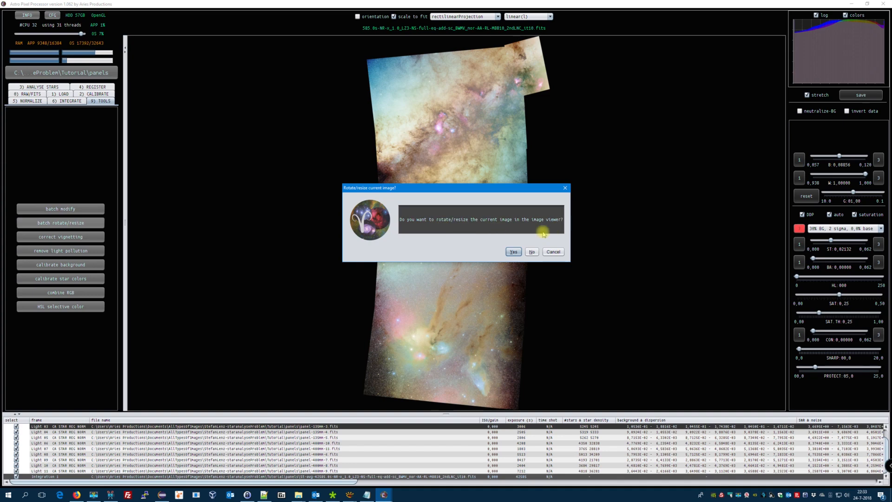
click(513, 252)
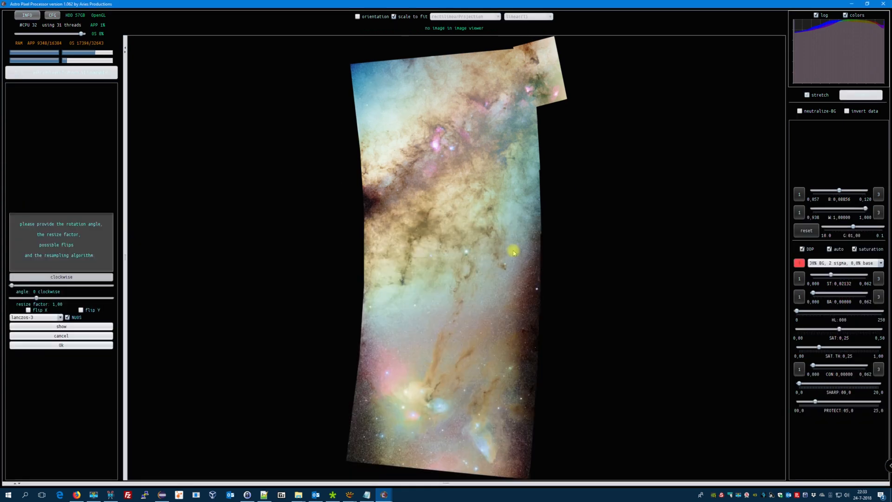
click(54, 277)
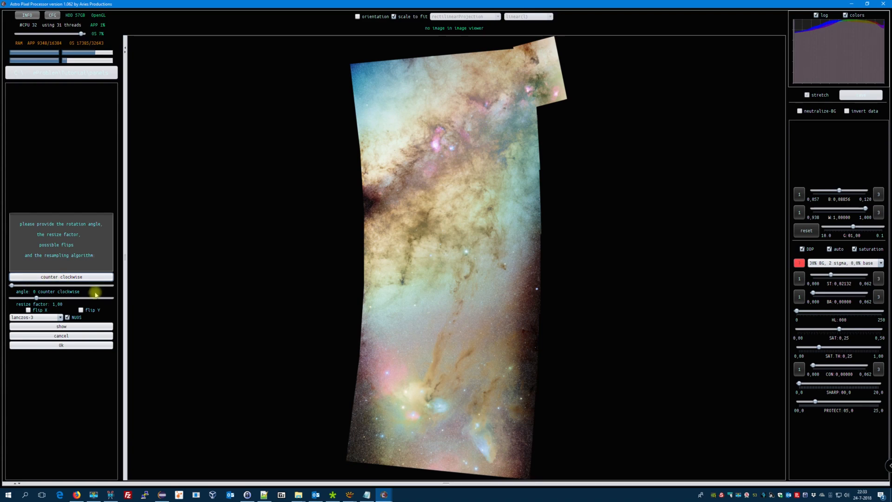
drag(13, 284, 64, 287)
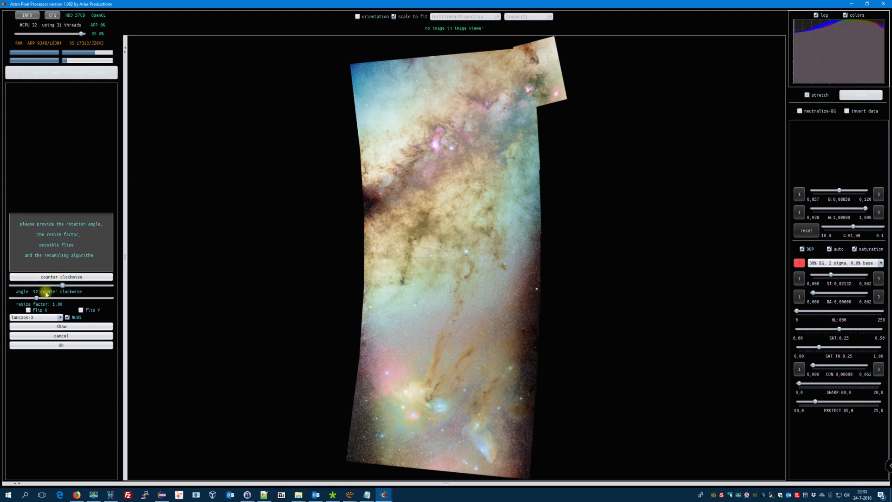
click(28, 317)
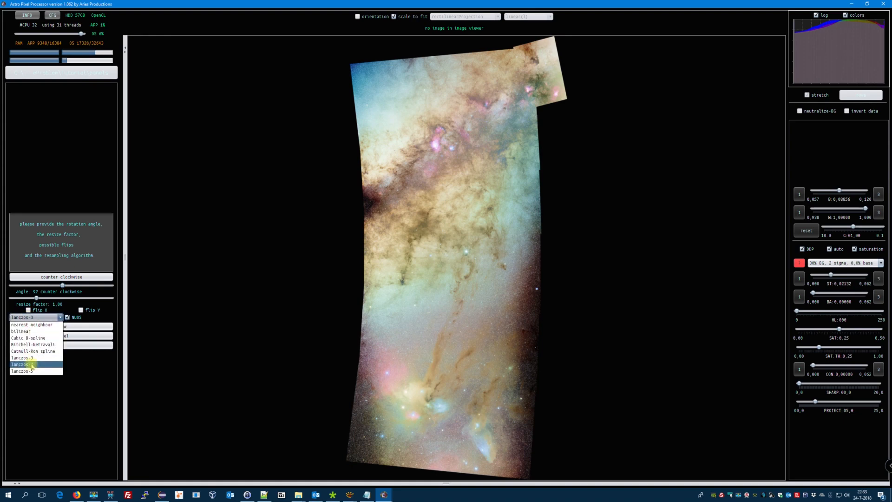
click(35, 358)
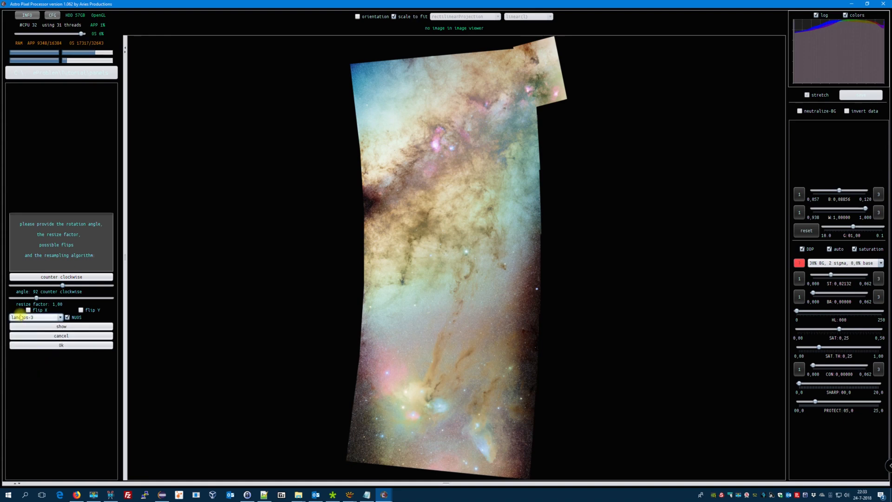
click(73, 327)
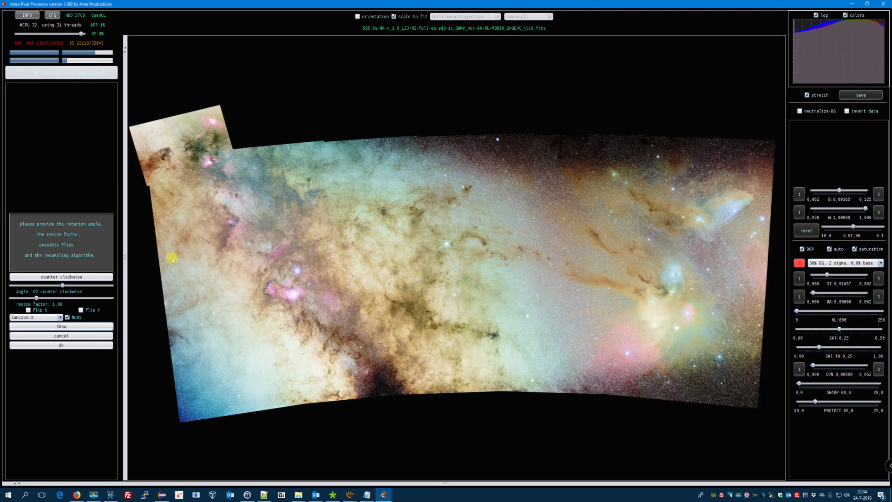
Accept the rotation, save the rotated mosaic as a FITS file, and check for its entry in the frame list.
click(62, 345)
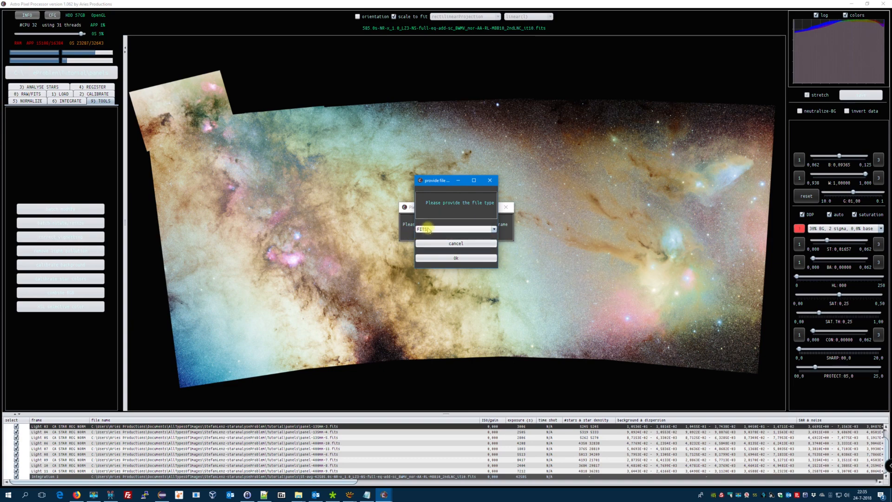
click(456, 258)
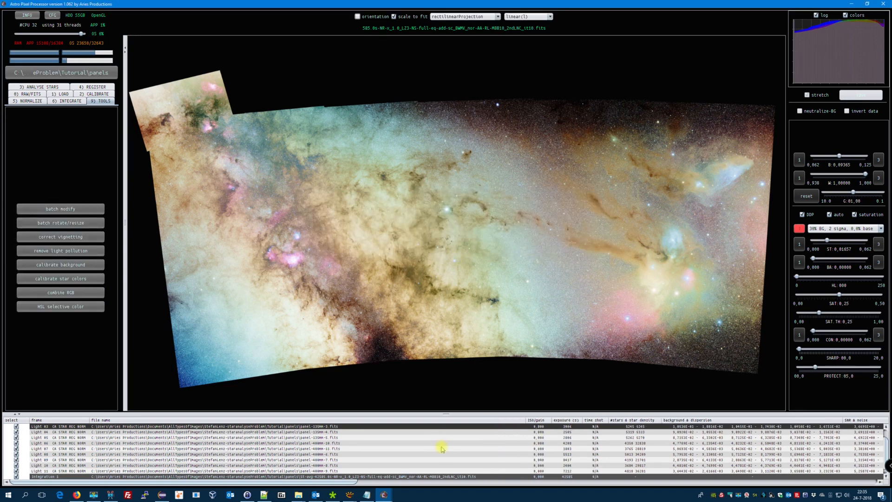
scroll(442, 447, down, 1)
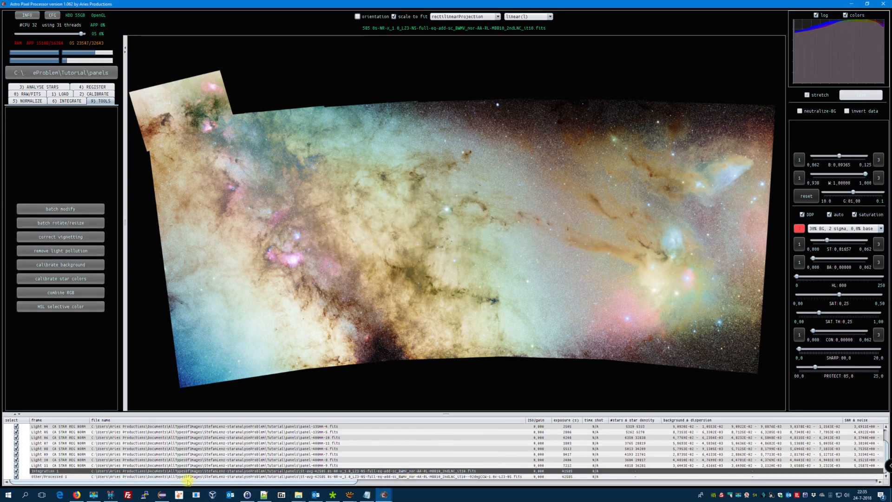